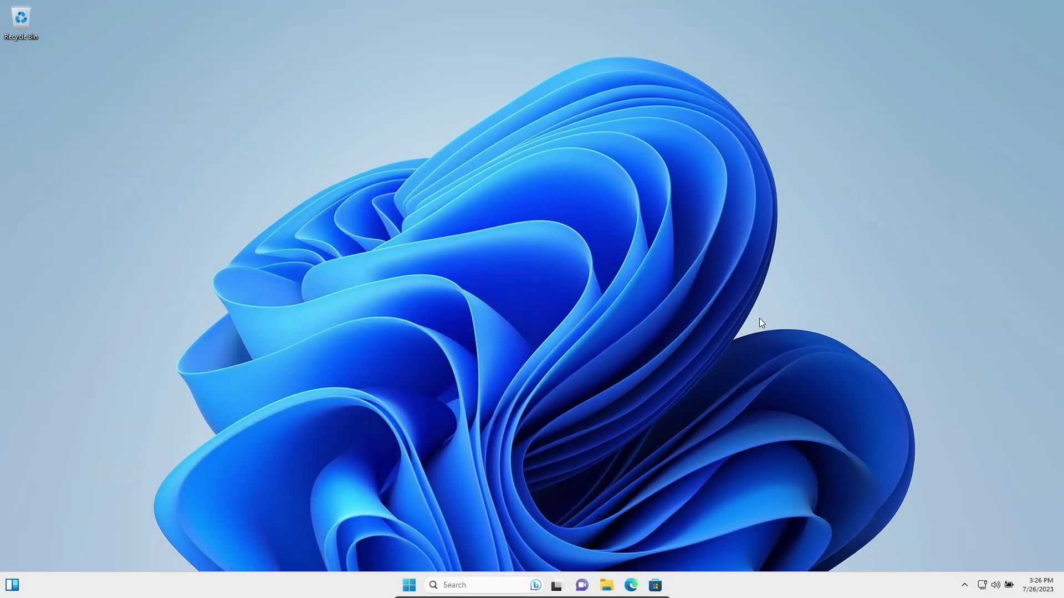
Open a new Microsoft Edge tab from the taskbar
{"action": "left_click", "coordinate": [631, 586]}
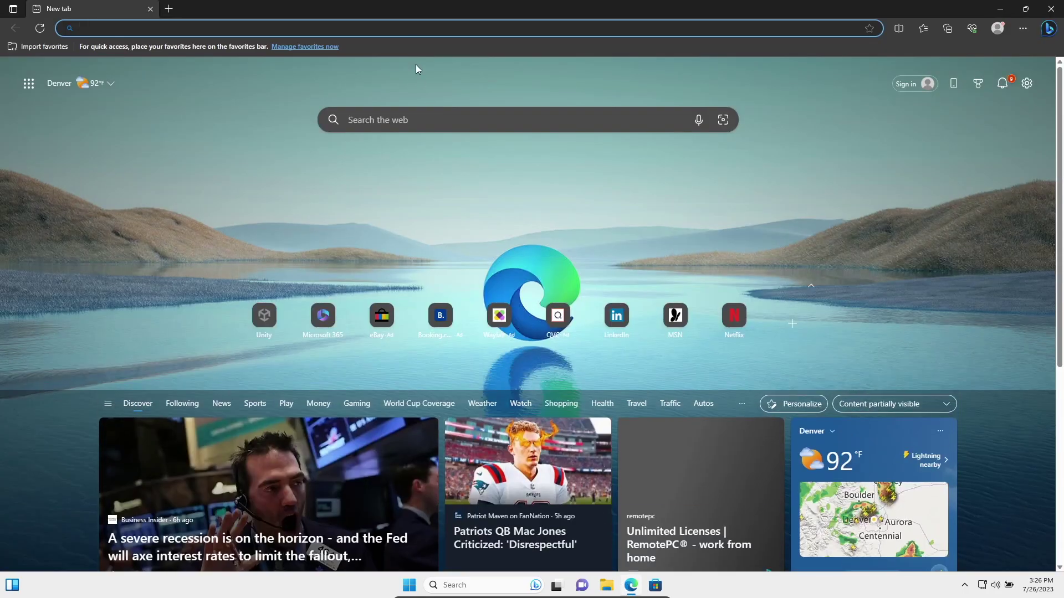
Go to unity.com/download and download the Unity Hub installer for Windows
{"action": "type", "text": "unity.com"}
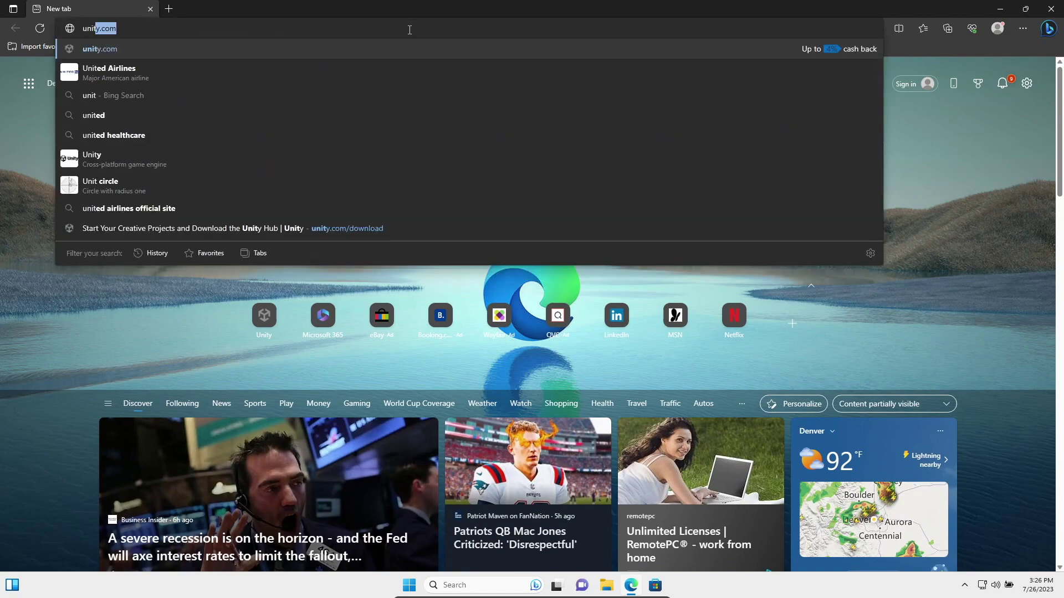
{"action": "type", "text": "/download"}
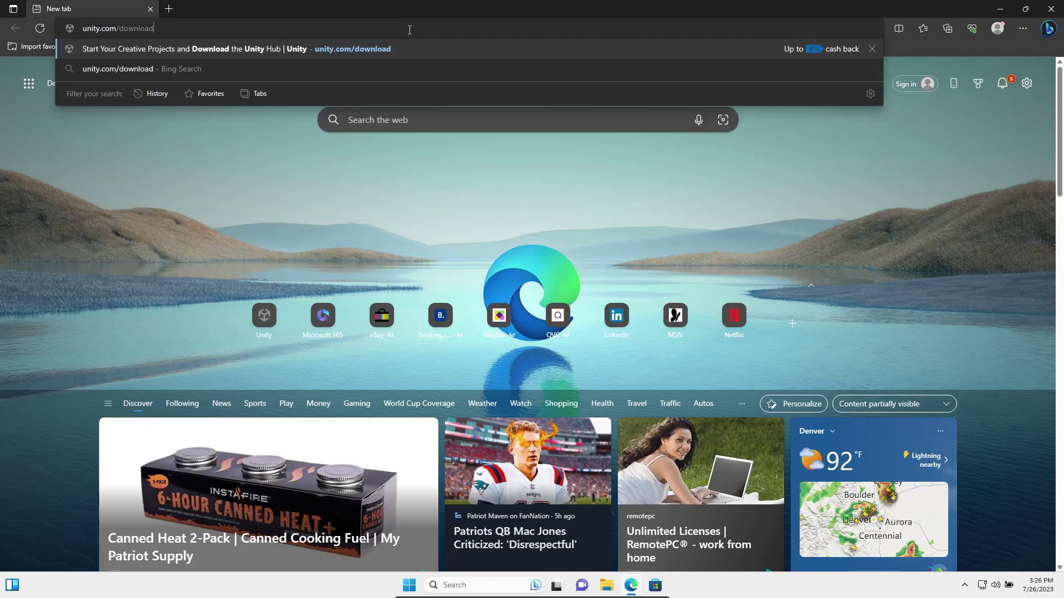
{"action": "key", "text": "Return"}
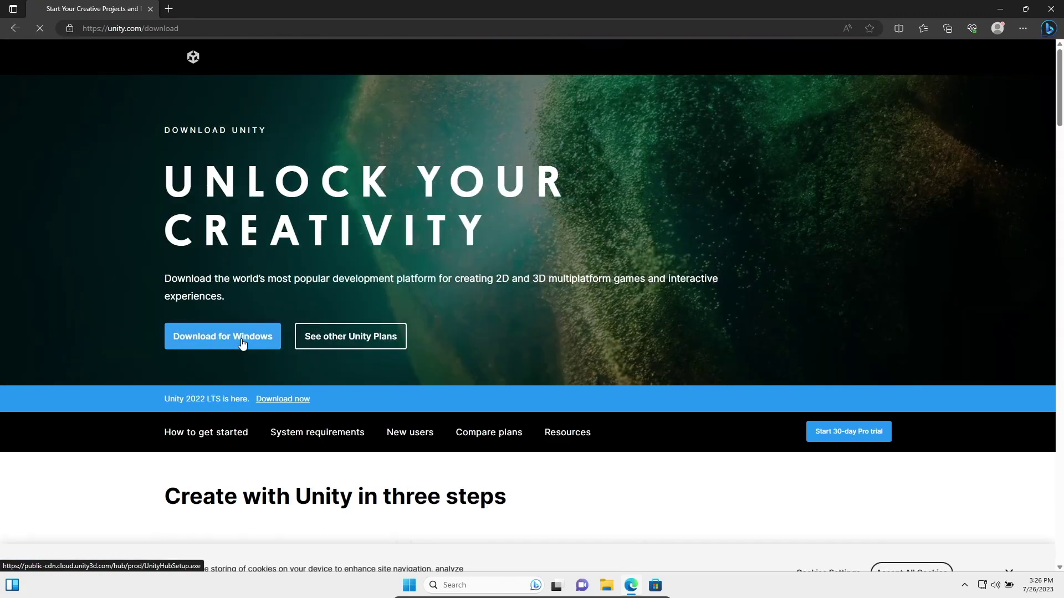
{"action": "left_click", "coordinate": [242, 340]}
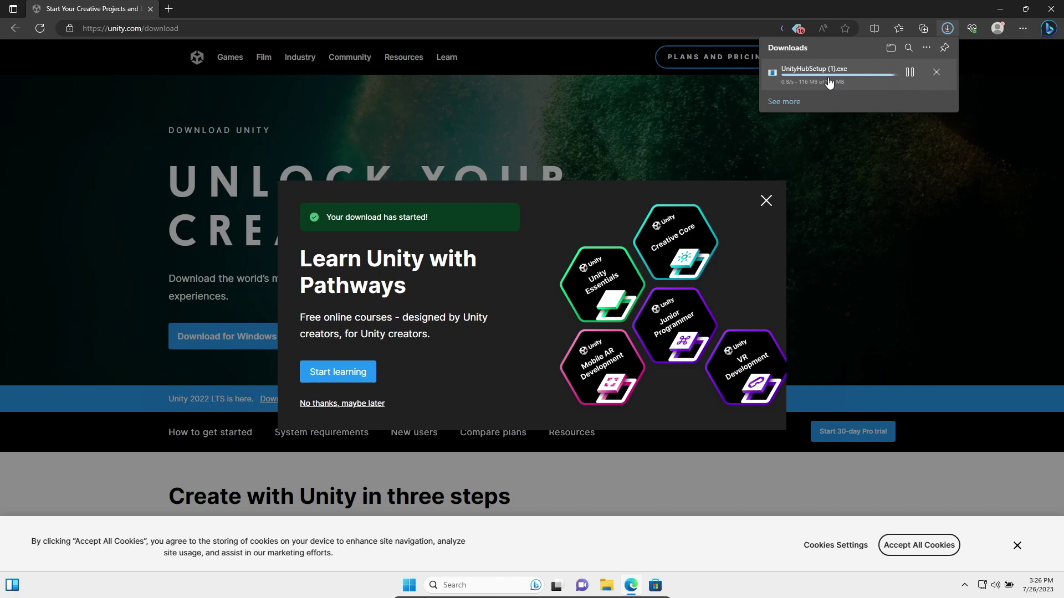
Launch UnityHubSetup.exe from Downloads, approve the UAC prompt, and close Edge
{"action": "left_click", "coordinate": [829, 78]}
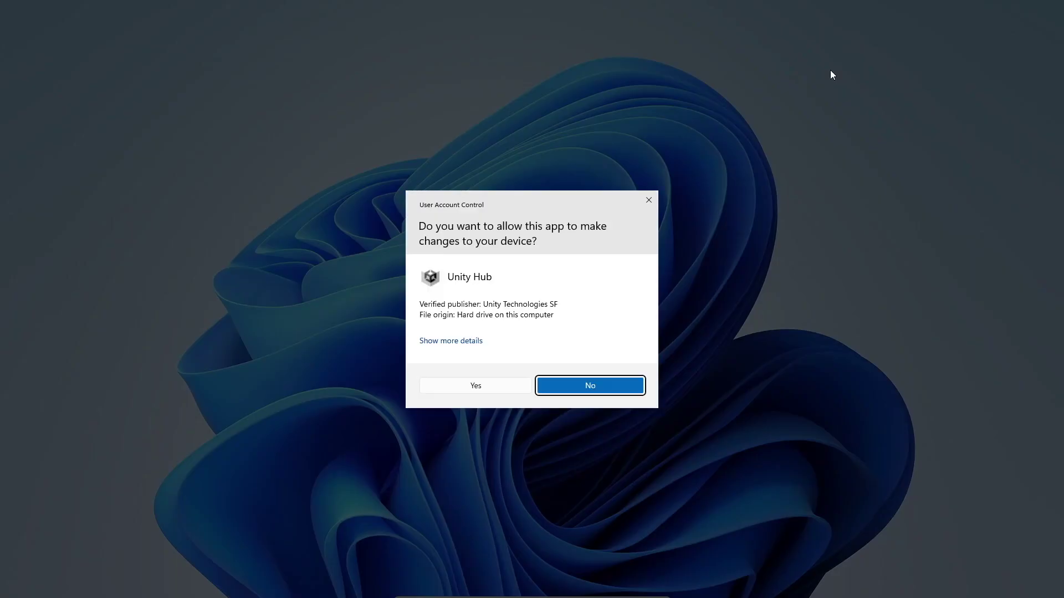
{"action": "left_click", "coordinate": [493, 385]}
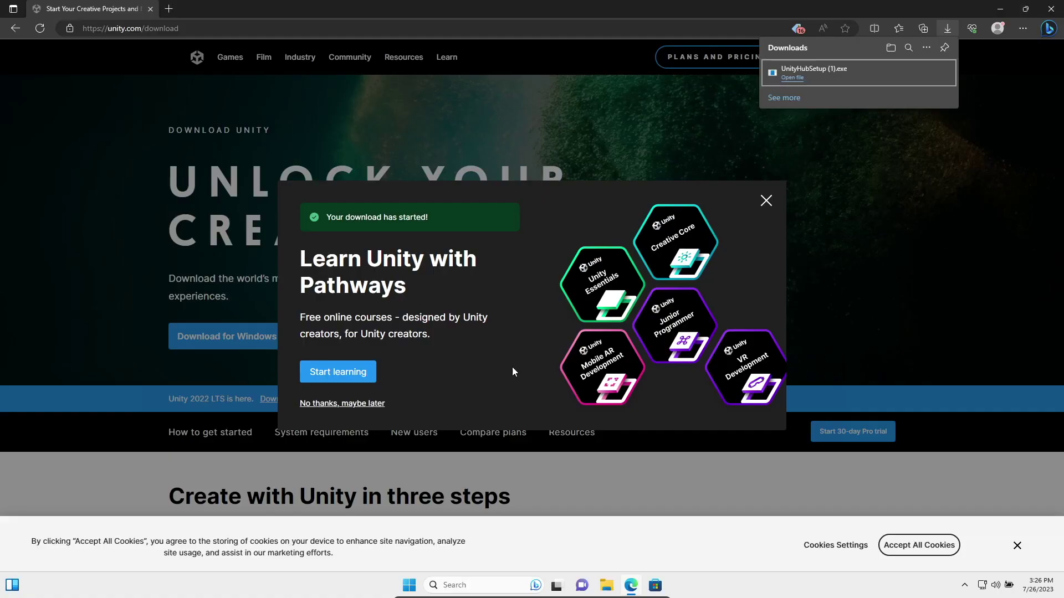
{"action": "left_click", "coordinate": [1053, 5]}
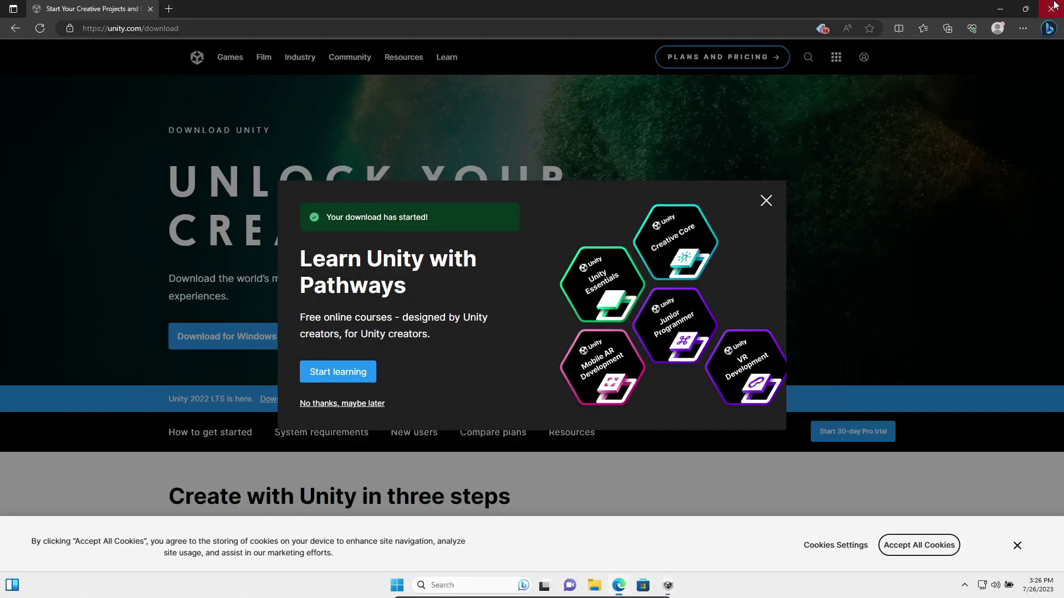
Accept the licence, keep the default Program Files folder, install Unity Hub and finish
{"action": "left_click", "coordinate": [594, 380]}
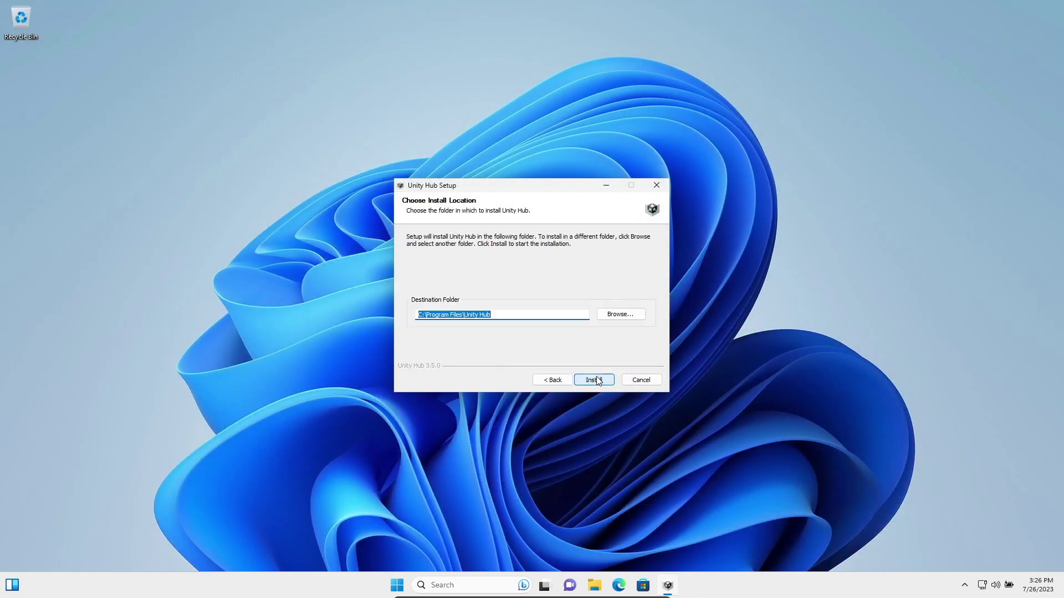
{"action": "left_click", "coordinate": [494, 314]}
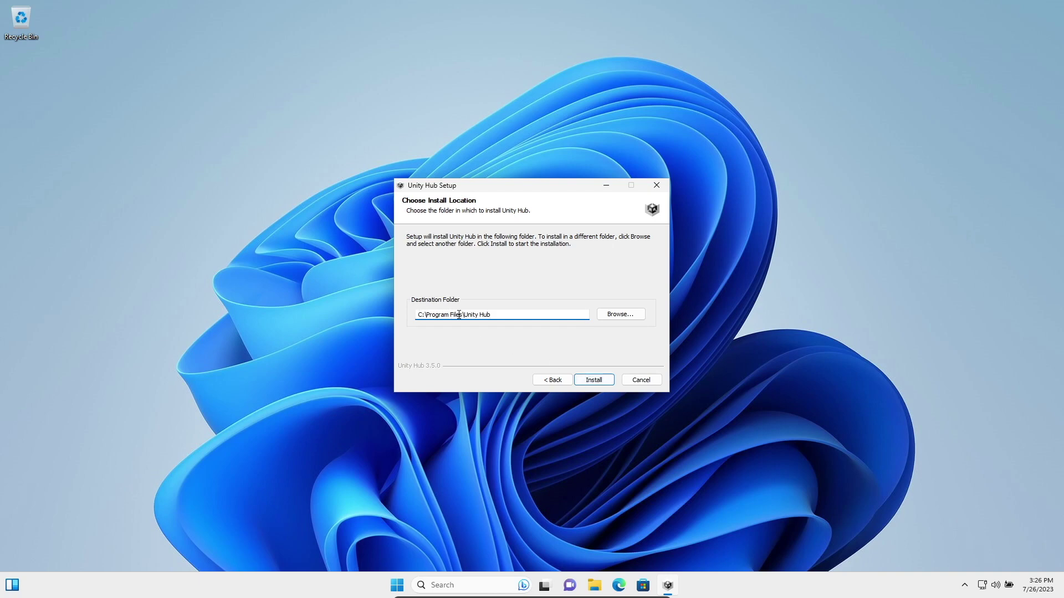
{"action": "left_click", "coordinate": [601, 380]}
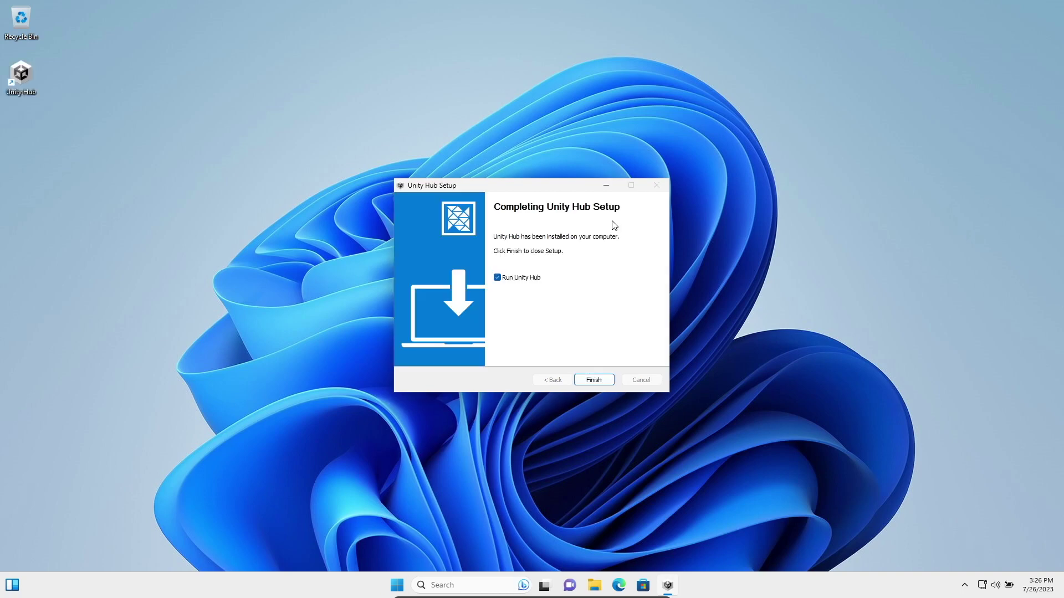
{"action": "left_click", "coordinate": [598, 381]}
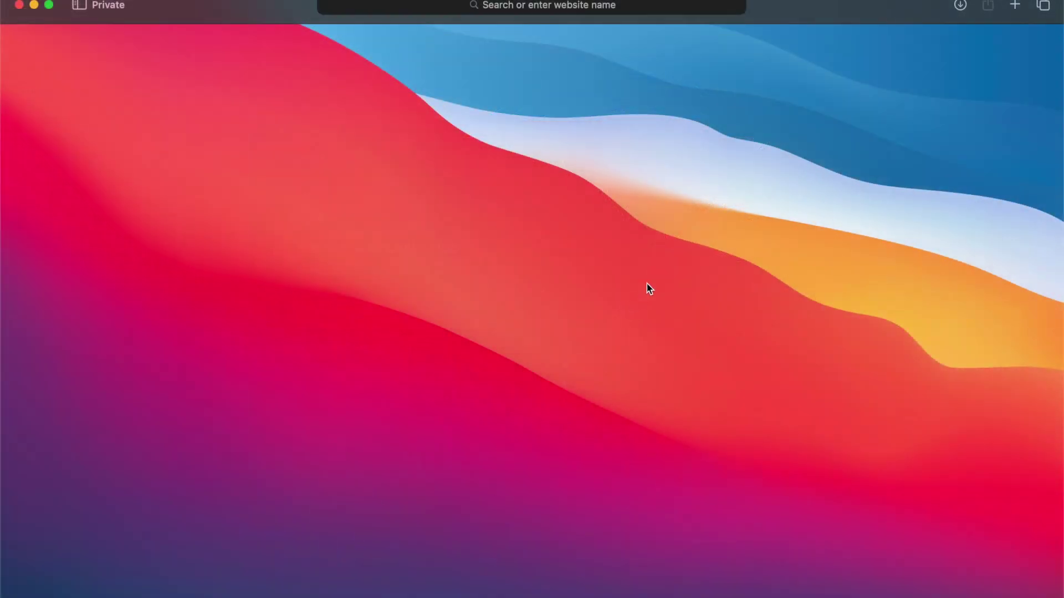
In Safari, go to unity.com/download and download the Unity Hub installer for Mac
{"action": "left_click", "coordinate": [612, 8]}
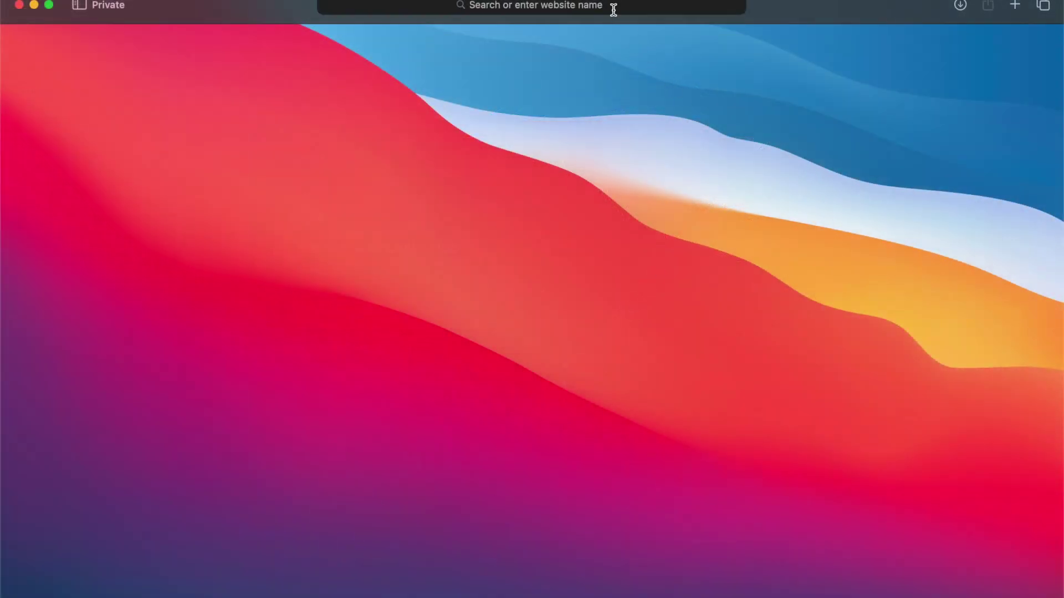
{"action": "type", "text": "unity.com/"}
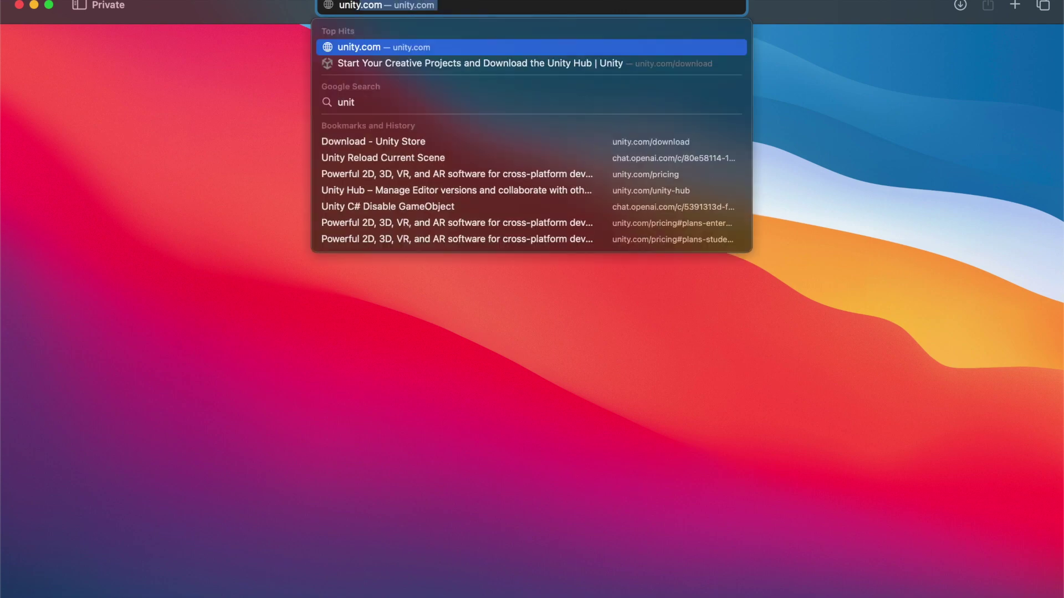
{"action": "type", "text": "download"}
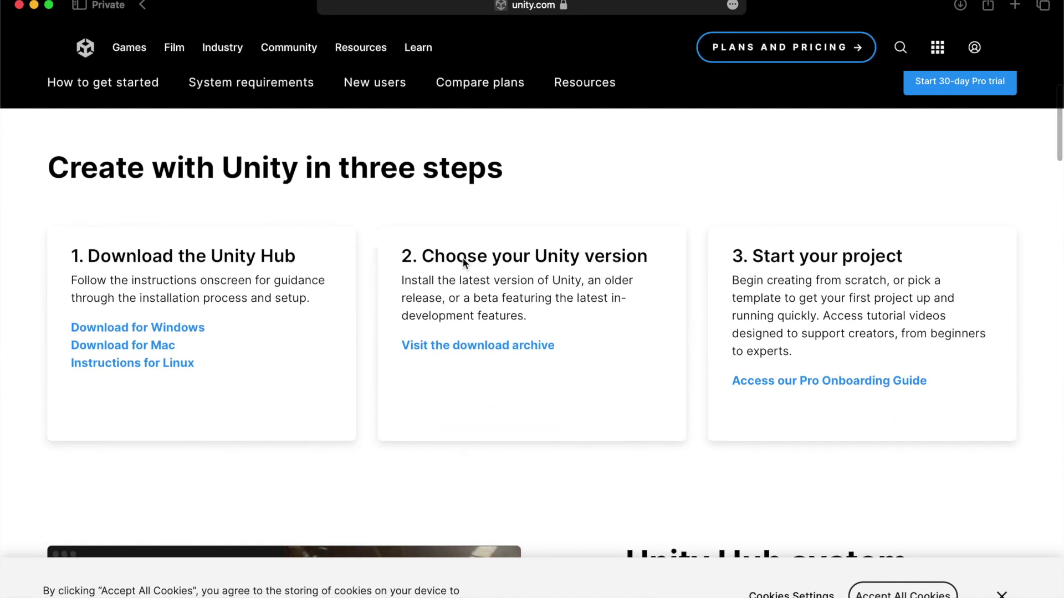
{"action": "left_click", "coordinate": [148, 346]}
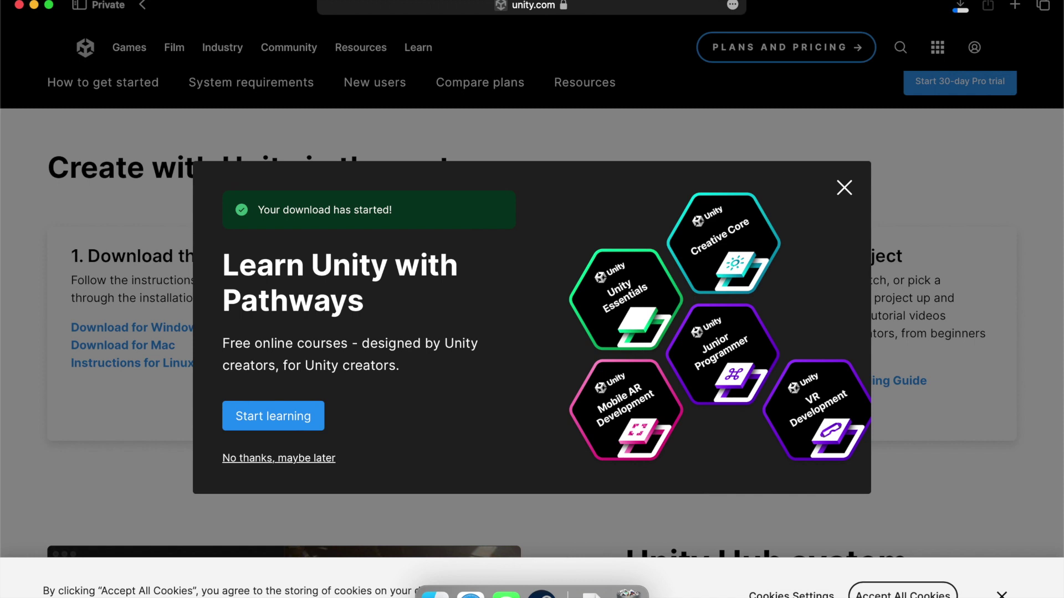
Open UnityHubSetup.dmg from the Dock's Downloads stack and agree to the licence
{"action": "left_click", "coordinate": [592, 594]}
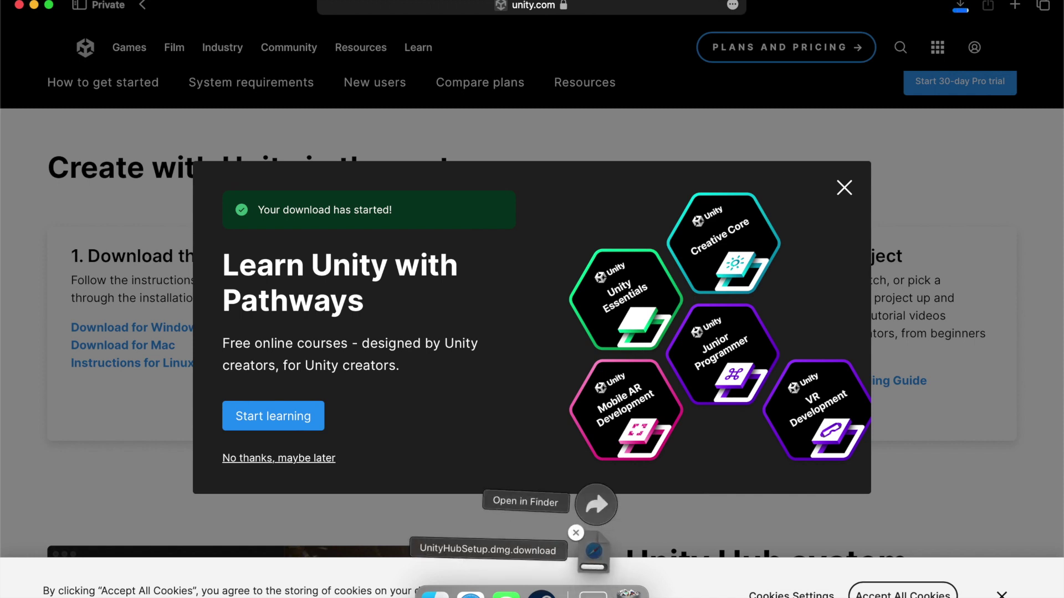
{"action": "left_click", "coordinate": [598, 552]}
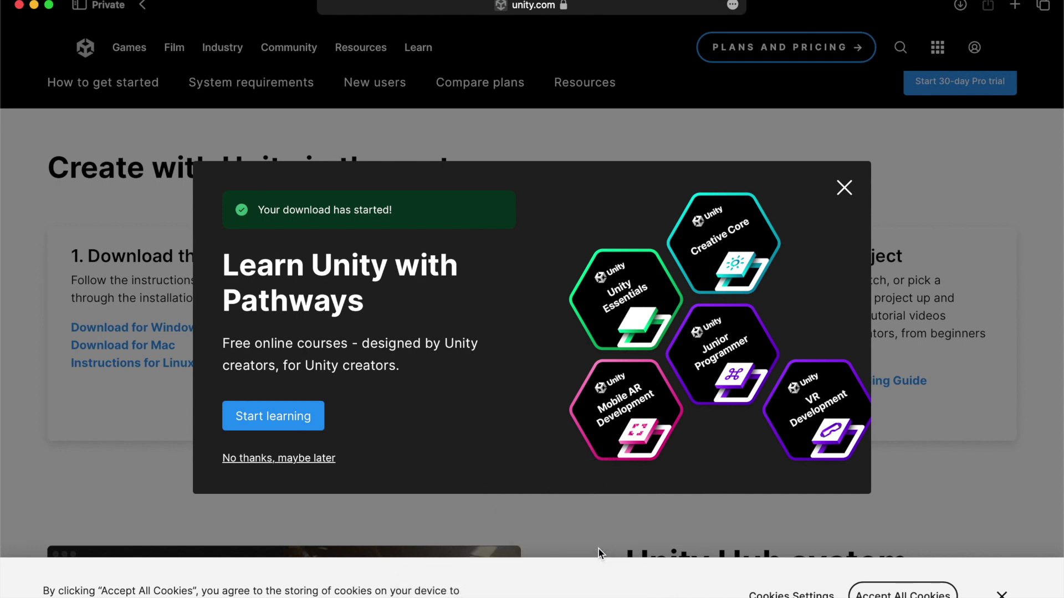
{"action": "left_click", "coordinate": [735, 381]}
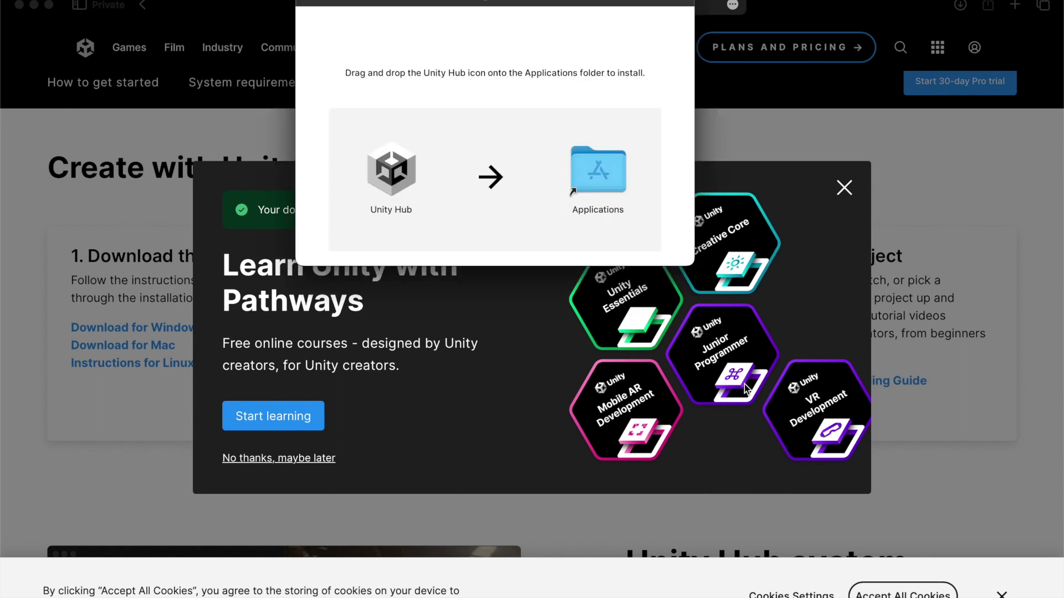
Drag Unity Hub onto the Applications folder to copy it there
{"action": "left_click", "coordinate": [390, 179]}
{"action": "left_click_drag", "start_coordinate": [391, 179], "coordinate": [583, 183]}
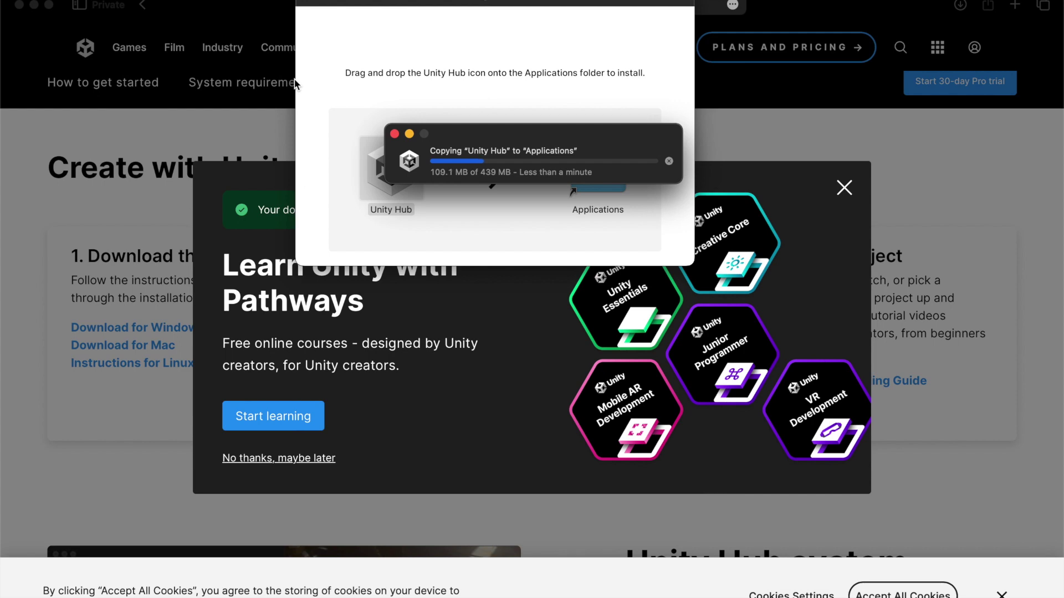
{"action": "left_click", "coordinate": [20, 5]}
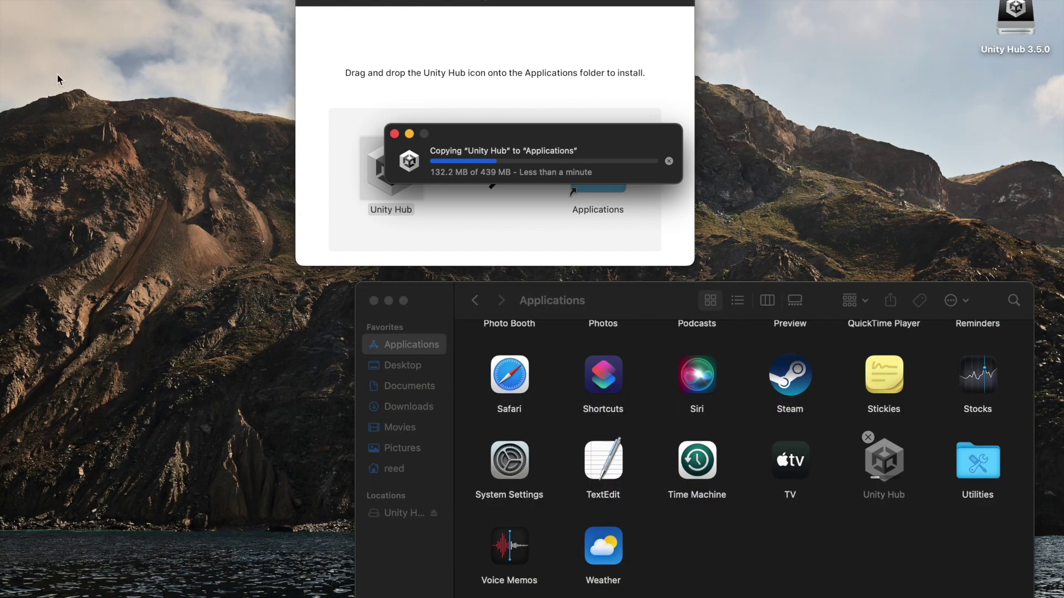
{"action": "left_click", "coordinate": [643, 308]}
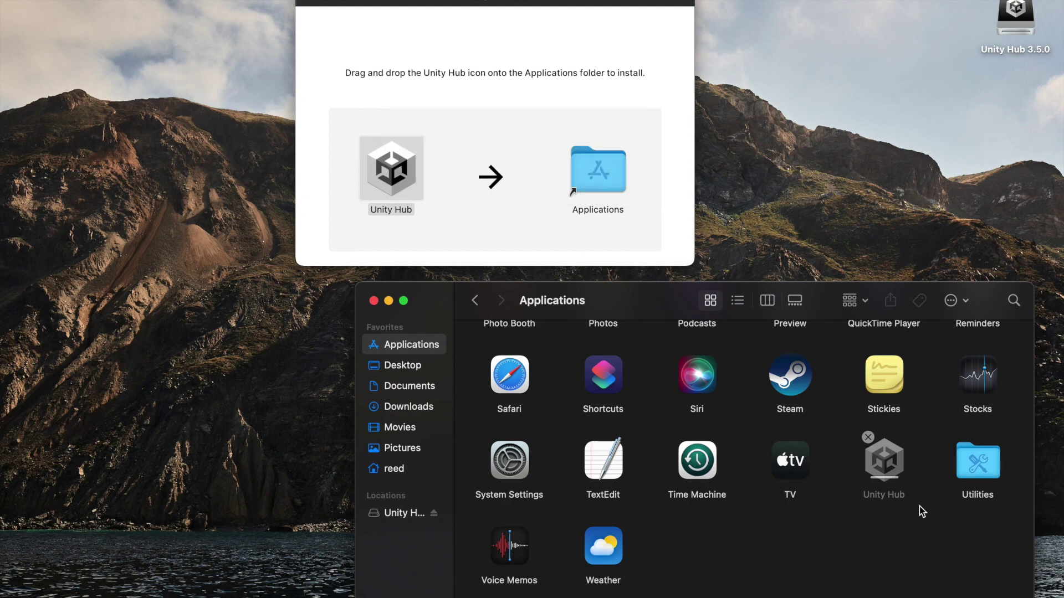
Close the installer window and eject the Unity Hub 3.5.0 disk
{"action": "left_click", "coordinate": [308, 4]}
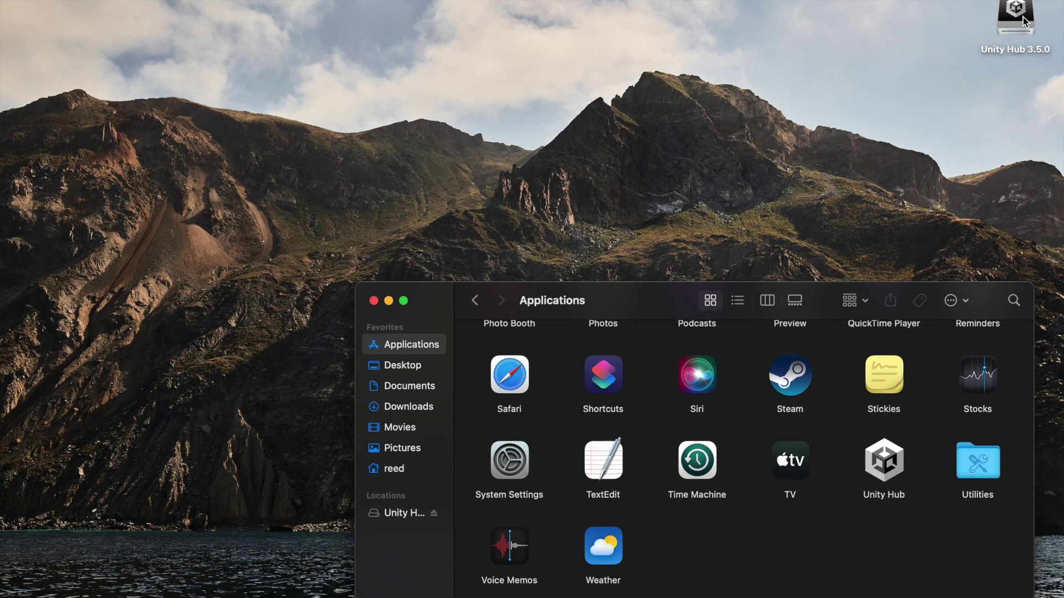
{"action": "left_click", "coordinate": [1022, 21]}
{"action": "right_click", "coordinate": [1022, 22]}
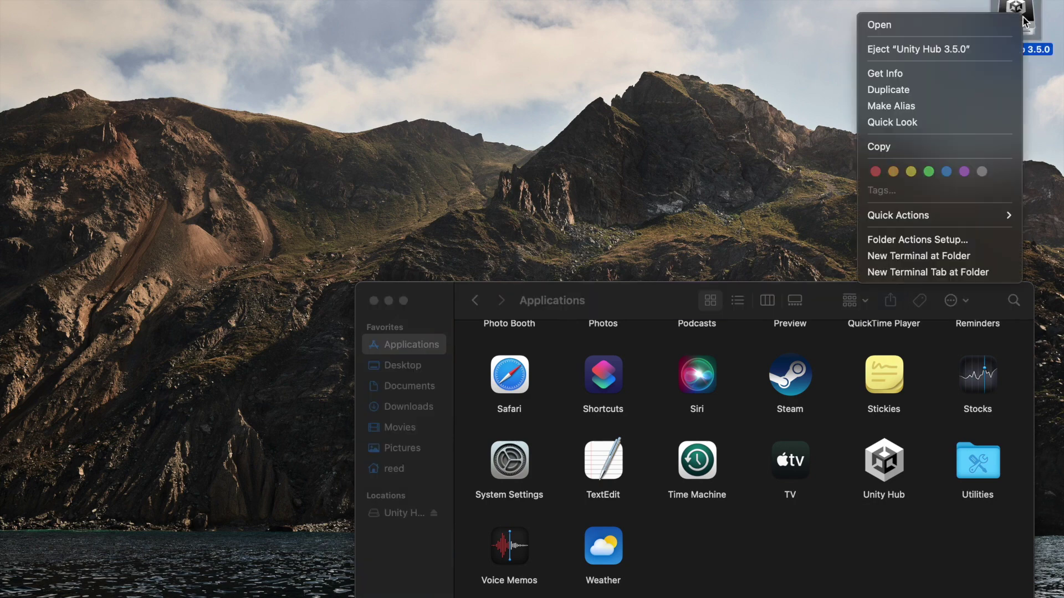
{"action": "left_click", "coordinate": [965, 49]}
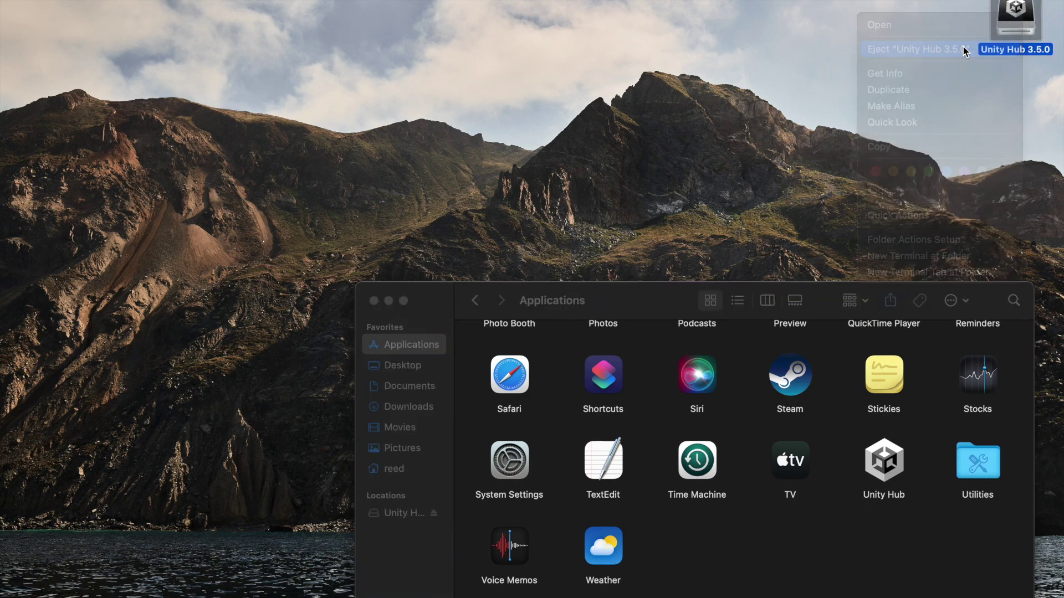
{"action": "left_click", "coordinate": [901, 526]}
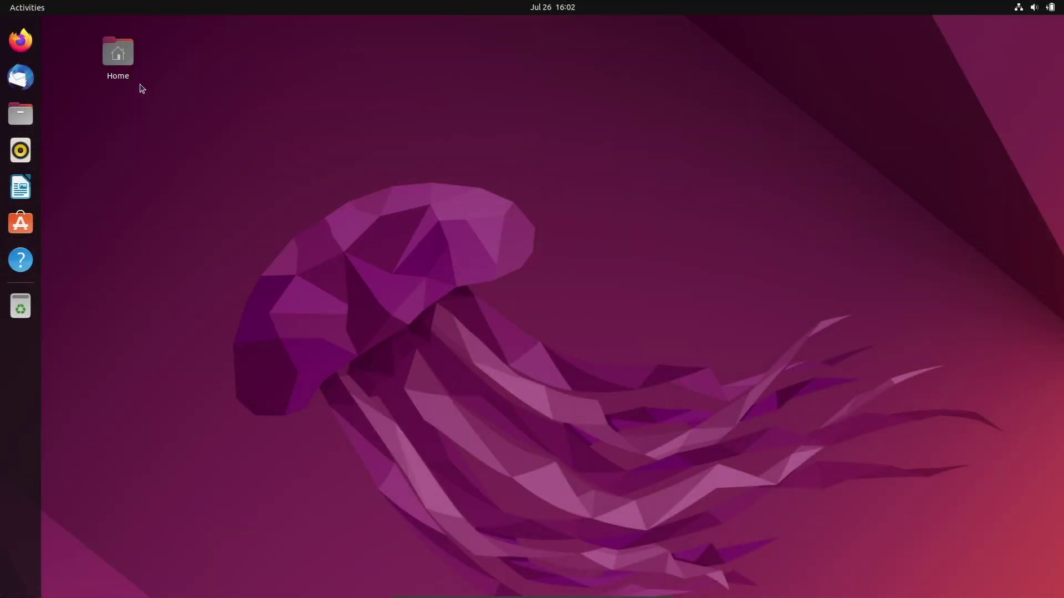
In Firefox, go to unity.com/download and open the Unity Hub instructions for Linux
{"action": "left_click", "coordinate": [21, 40]}
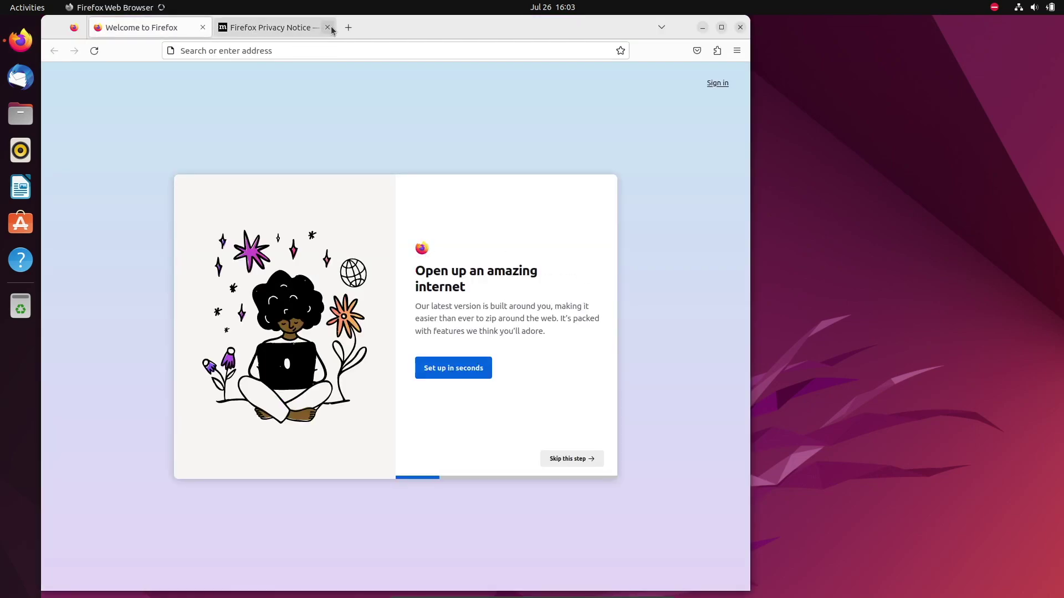
{"action": "left_click", "coordinate": [288, 52]}
{"action": "type", "text": "un"}
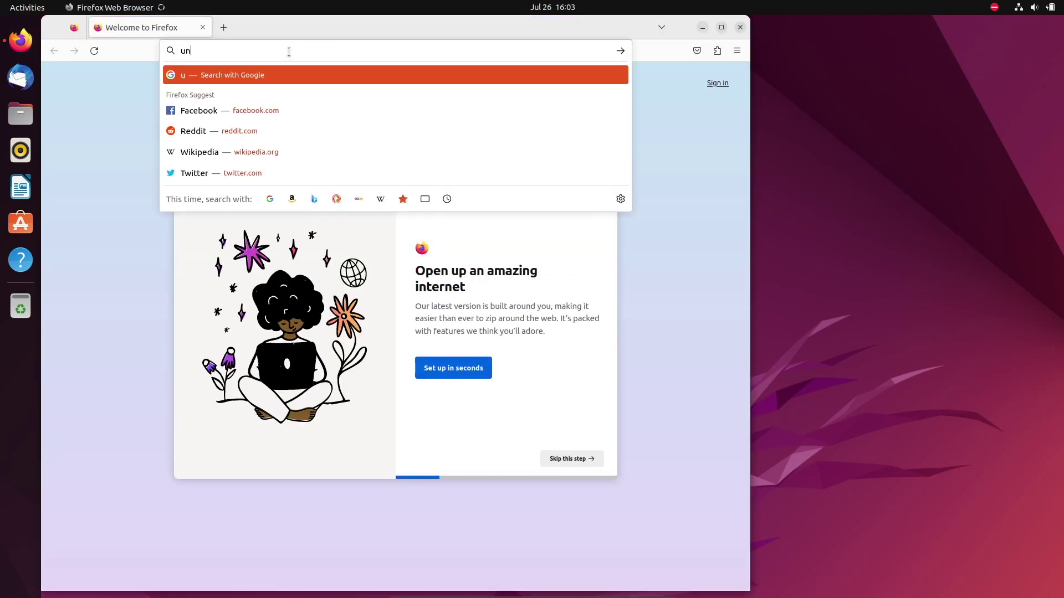
{"action": "type", "text": "ity.com/download"}
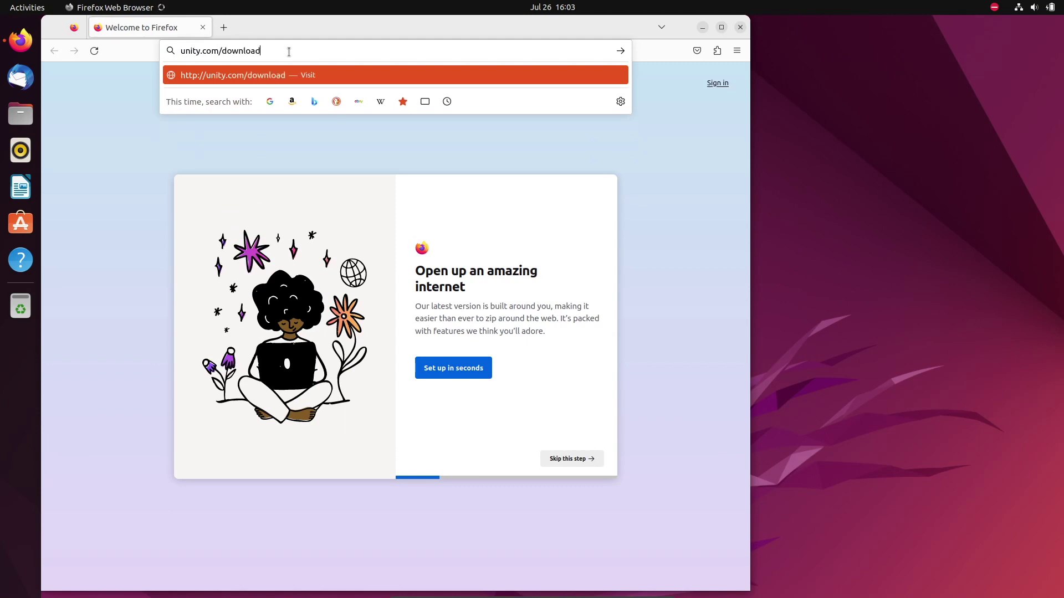
{"action": "key", "text": "Return"}
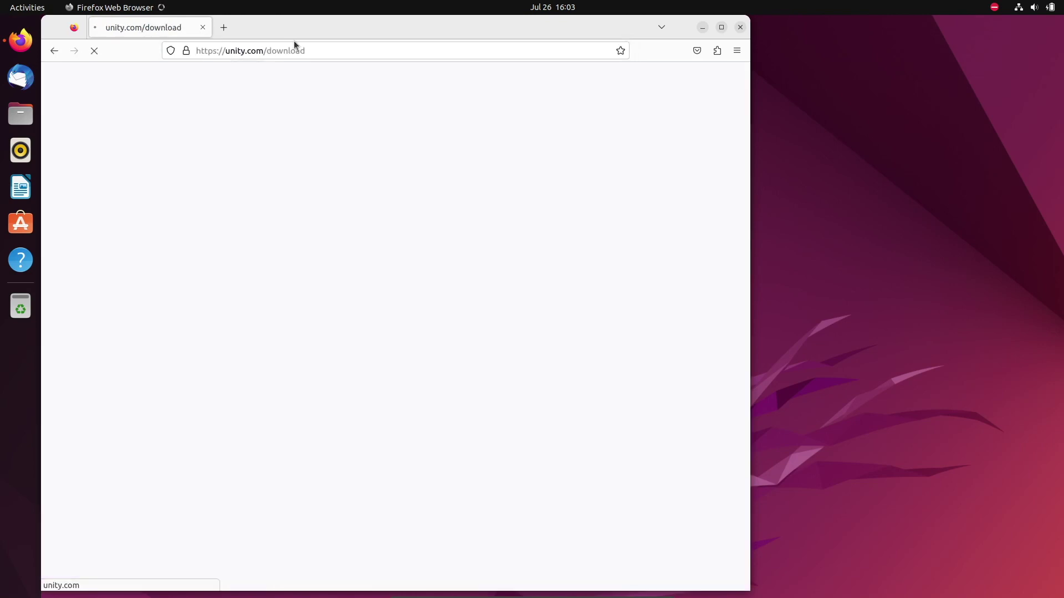
{"action": "scroll", "coordinate": [332, 195], "scroll_direction": "down", "scroll_amount": 8}
{"action": "scroll", "coordinate": [310, 233], "scroll_direction": "down", "scroll_amount": 1}
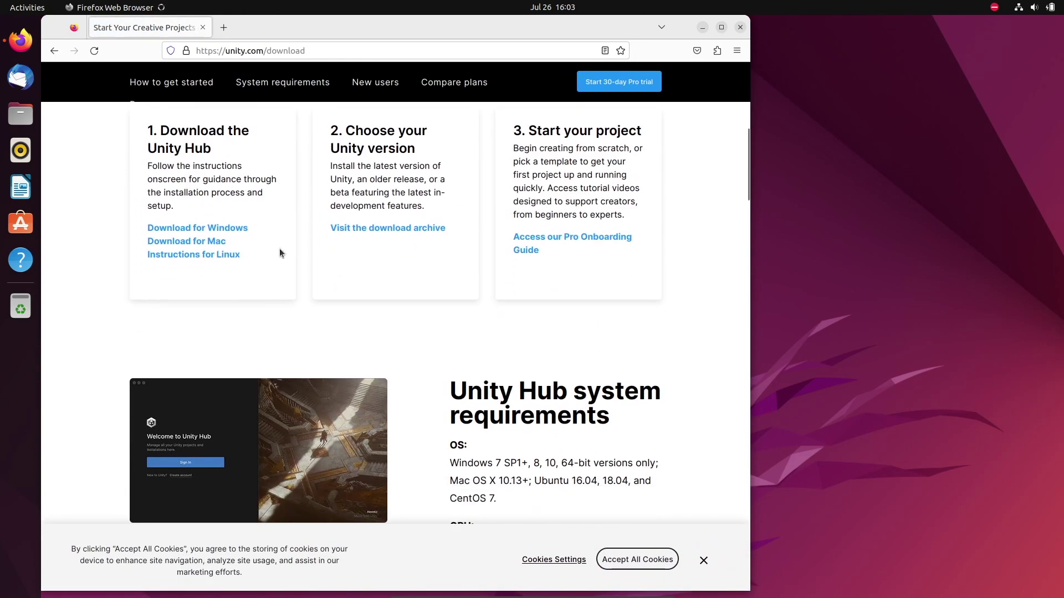
{"action": "left_click", "coordinate": [177, 255]}
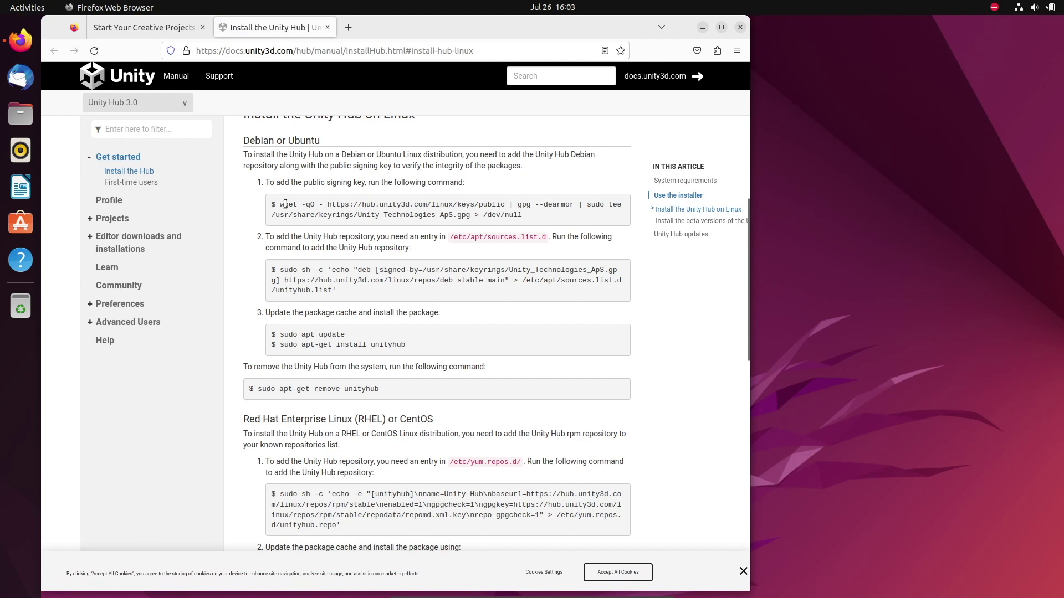
Highlight the signing-key command and the step 2 and step 3 instructions
{"action": "left_click_drag", "start_coordinate": [284, 204], "coordinate": [527, 204]}
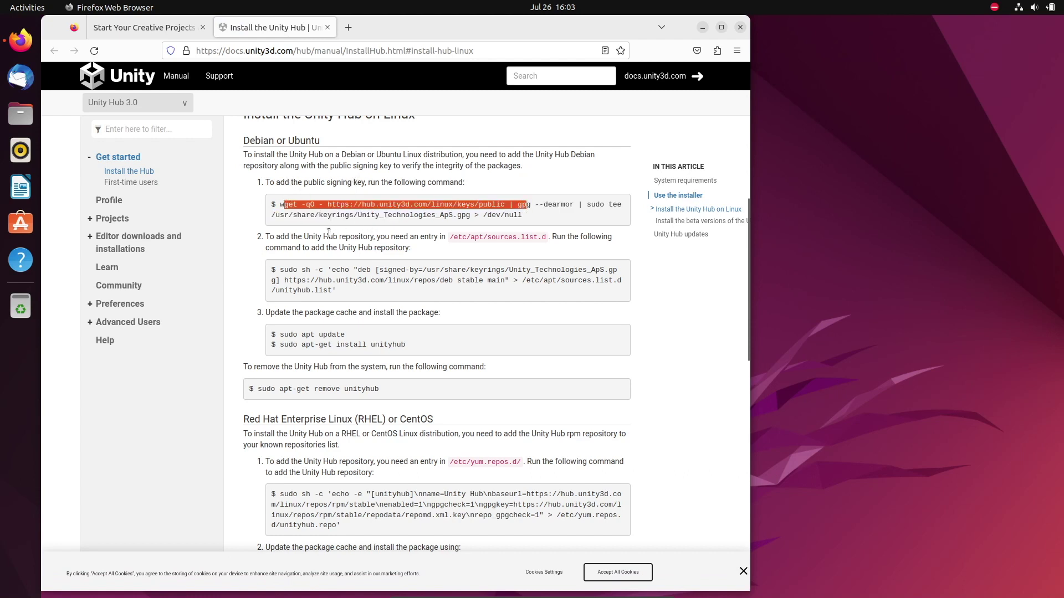
{"action": "left_click_drag", "start_coordinate": [294, 236], "coordinate": [409, 237]}
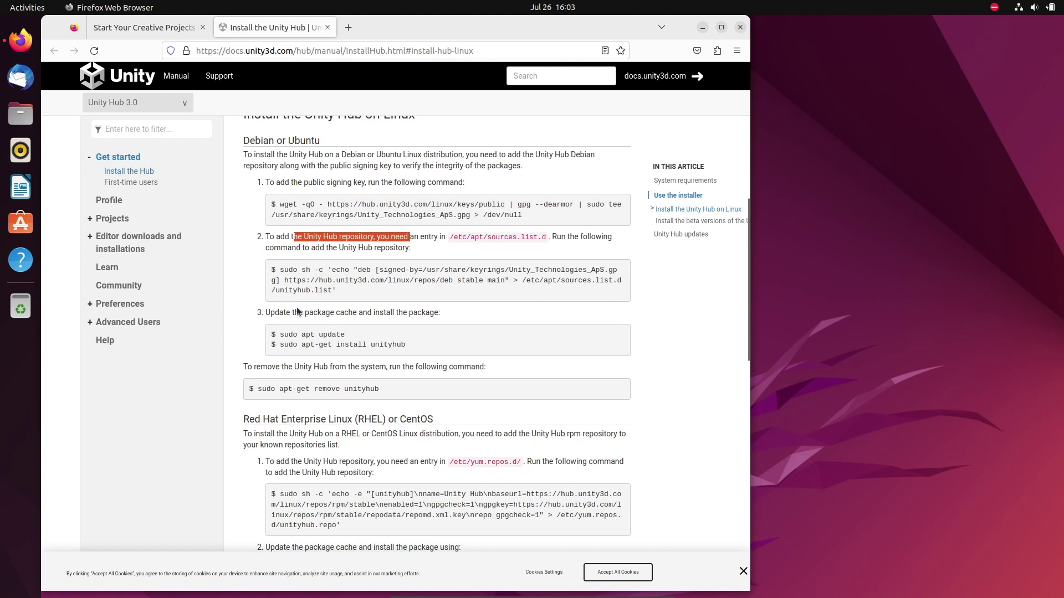
{"action": "left_click_drag", "start_coordinate": [289, 313], "coordinate": [416, 314]}
Search Activities for 'termin' to find the Terminal app
{"action": "left_click", "coordinate": [462, 330]}
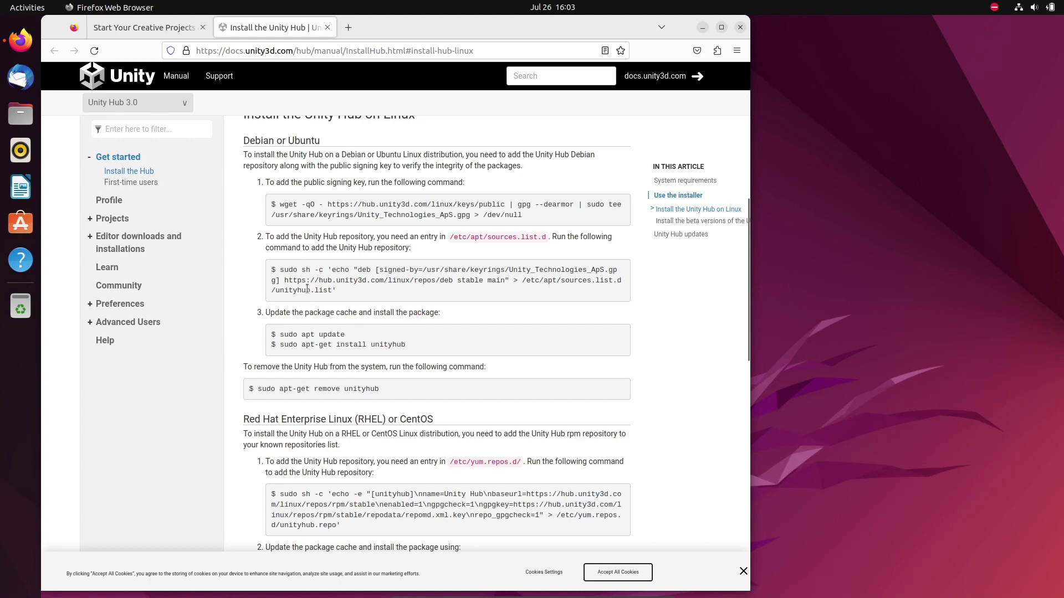
{"action": "left_click", "coordinate": [33, 8]}
{"action": "type", "text": "termin"}
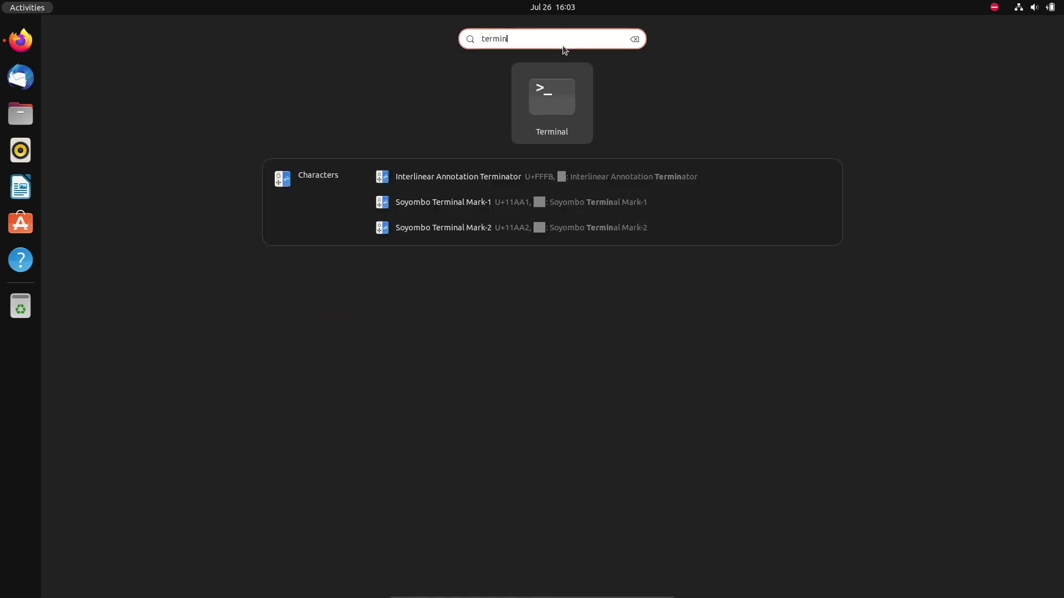
Launch Terminal beside the docs and run the pasted wget signing-key command with sudo
{"action": "key", "text": "Return"}
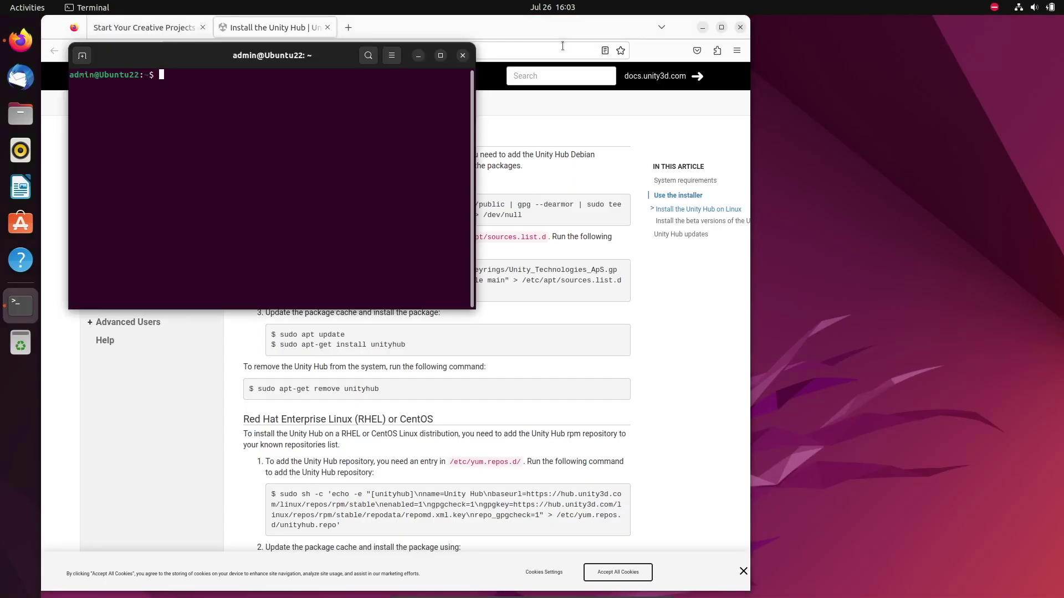
{"action": "left_click_drag", "start_coordinate": [331, 53], "coordinate": [907, 92]}
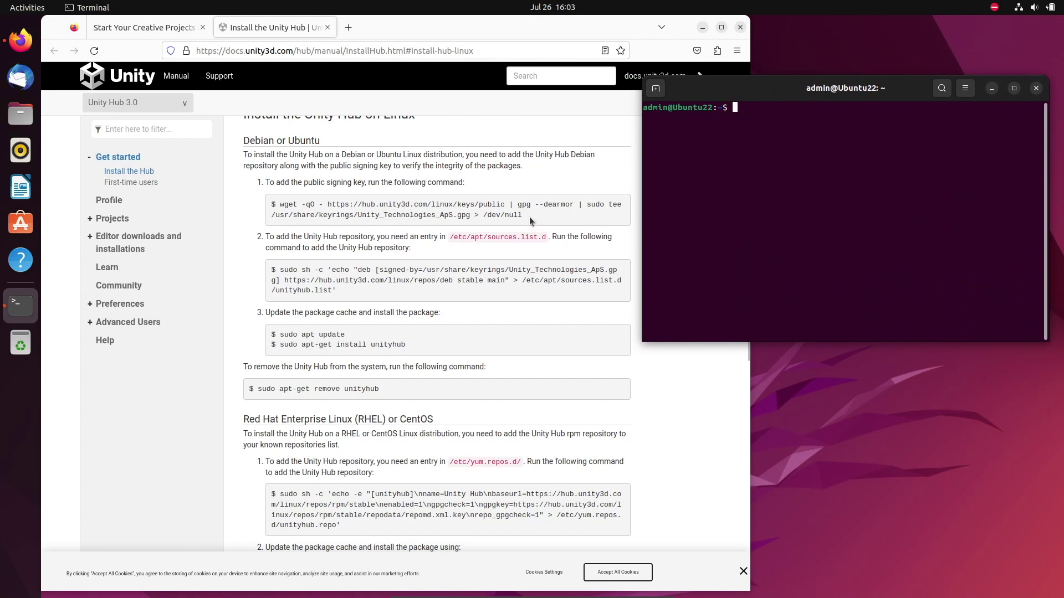
{"action": "left_click_drag", "start_coordinate": [530, 217], "coordinate": [283, 206]}
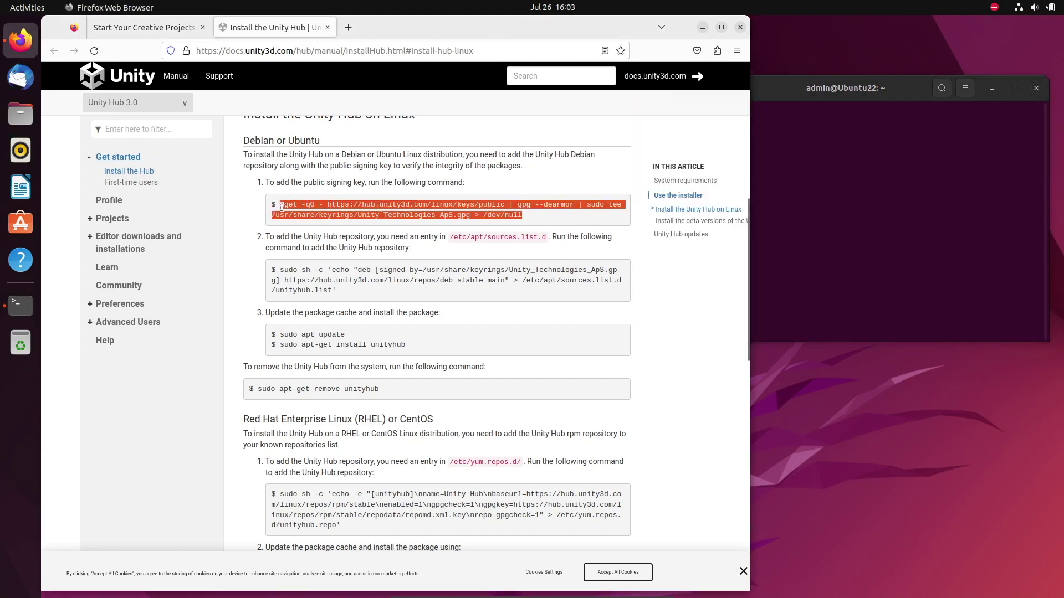
{"action": "right_click", "coordinate": [365, 207]}
{"action": "left_click", "coordinate": [377, 218]}
{"action": "left_click", "coordinate": [855, 156]}
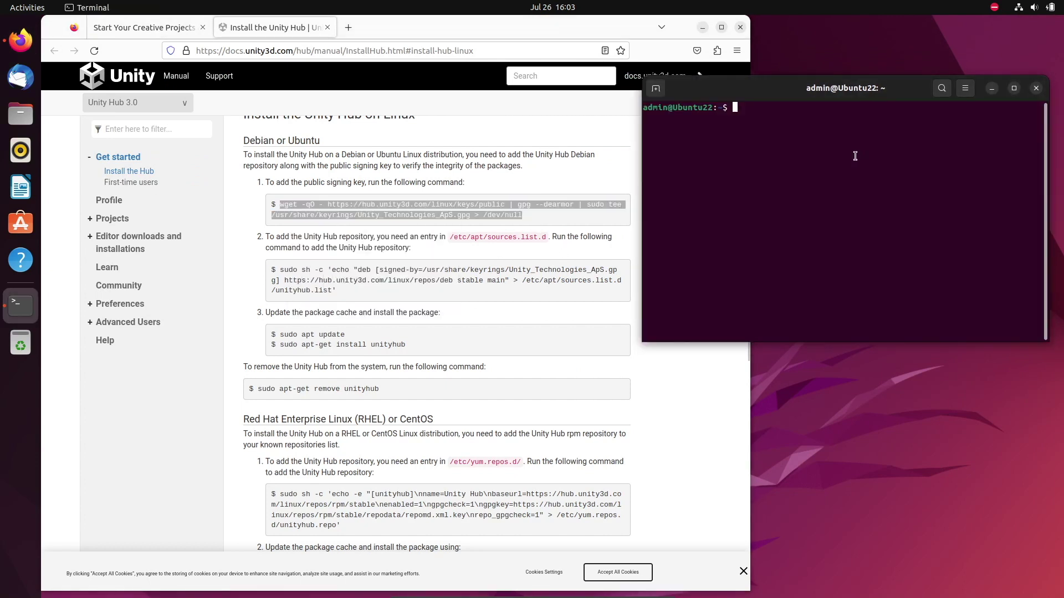
{"action": "right_click", "coordinate": [804, 147]}
{"action": "left_click", "coordinate": [847, 188]}
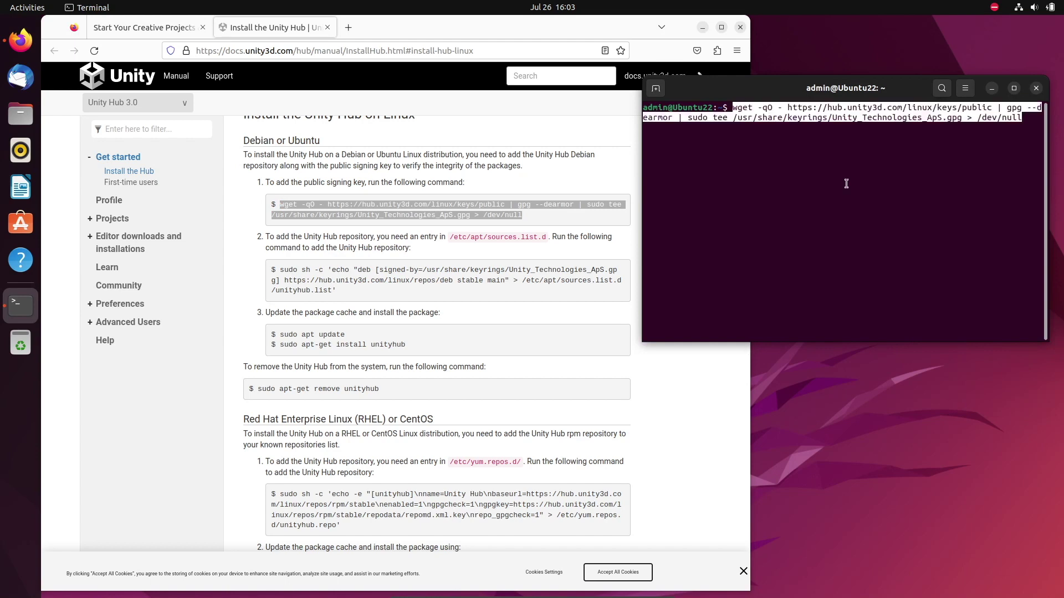
{"action": "key", "text": "Return"}
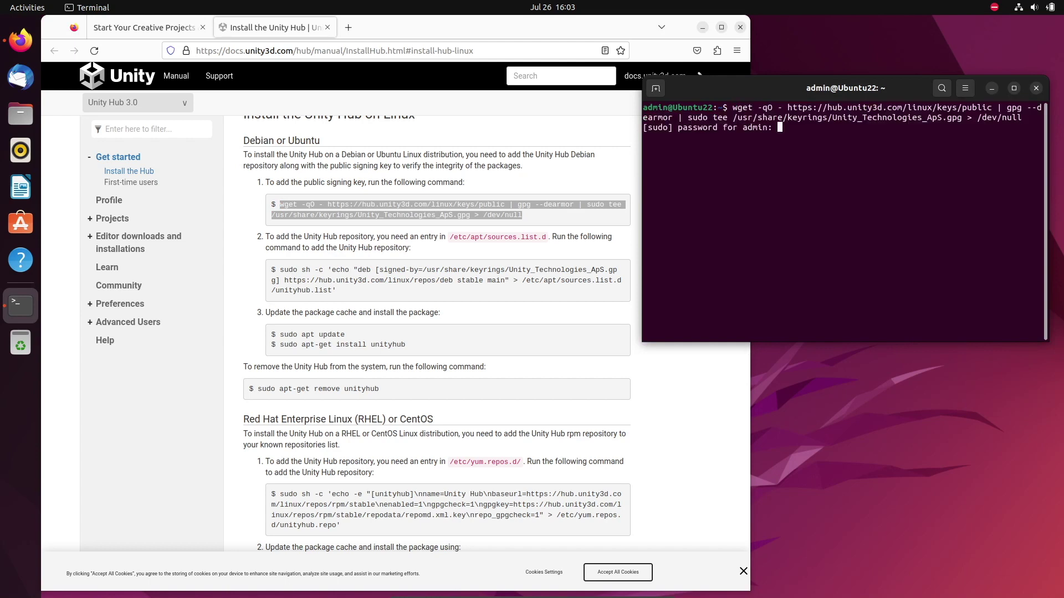
{"action": "key", "text": "Return"}
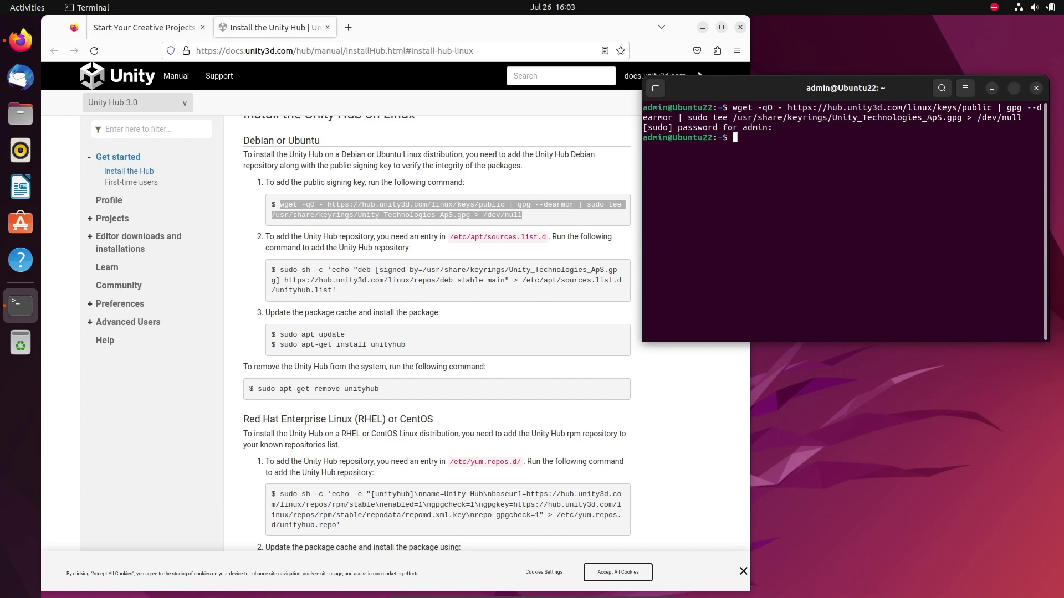
Copy the step 2 command and run it to add the Unity Hub repository to unityhub.list
{"action": "left_click", "coordinate": [371, 298]}
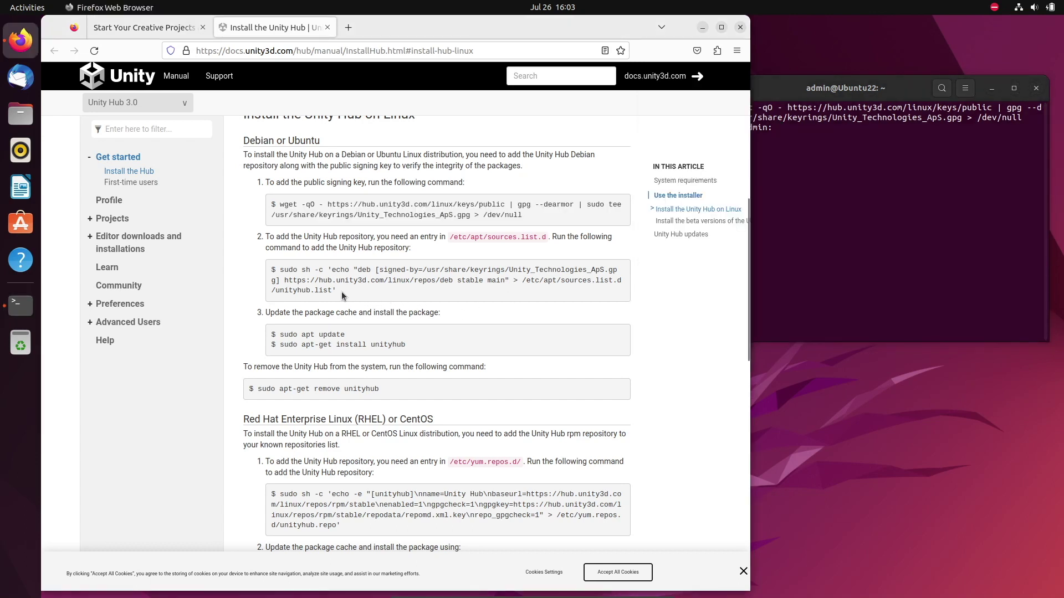
{"action": "left_click_drag", "start_coordinate": [337, 291], "coordinate": [281, 270]}
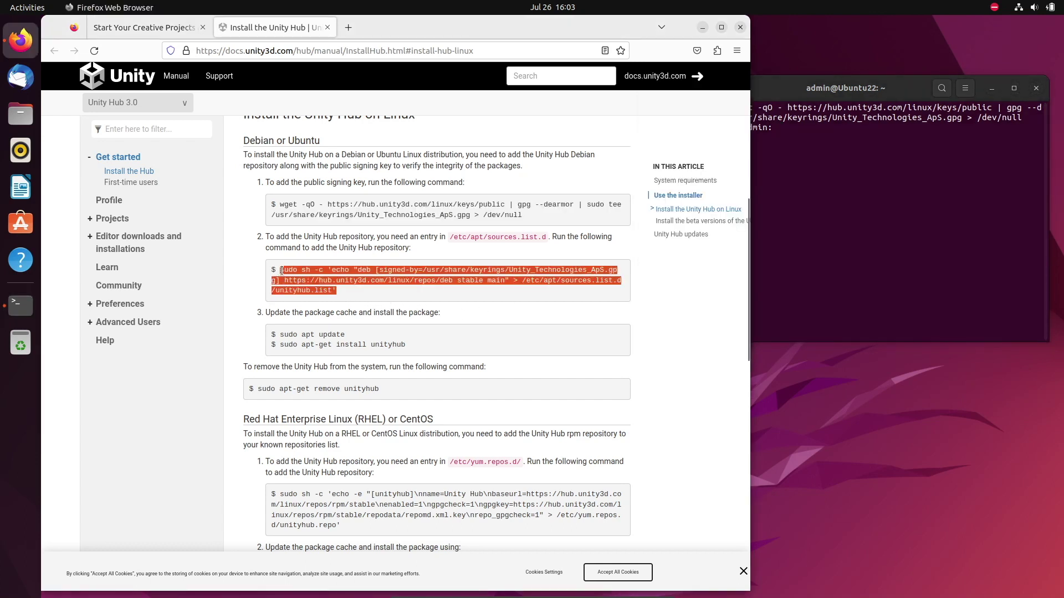
{"action": "right_click", "coordinate": [296, 270]}
{"action": "left_click", "coordinate": [340, 279]}
{"action": "right_click", "coordinate": [830, 196]}
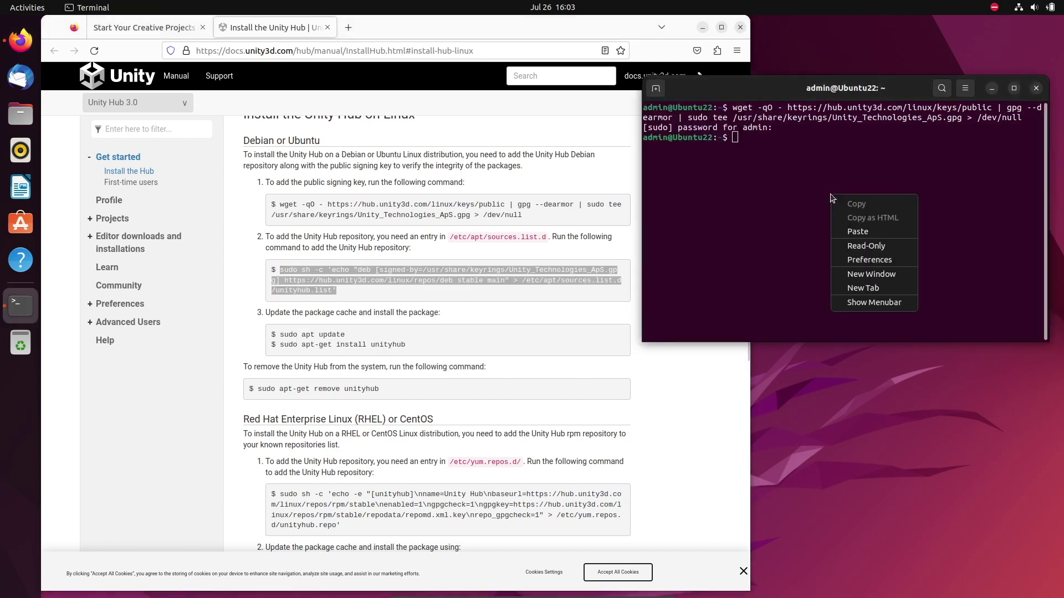
{"action": "left_click", "coordinate": [860, 231]}
{"action": "key", "text": "Return"}
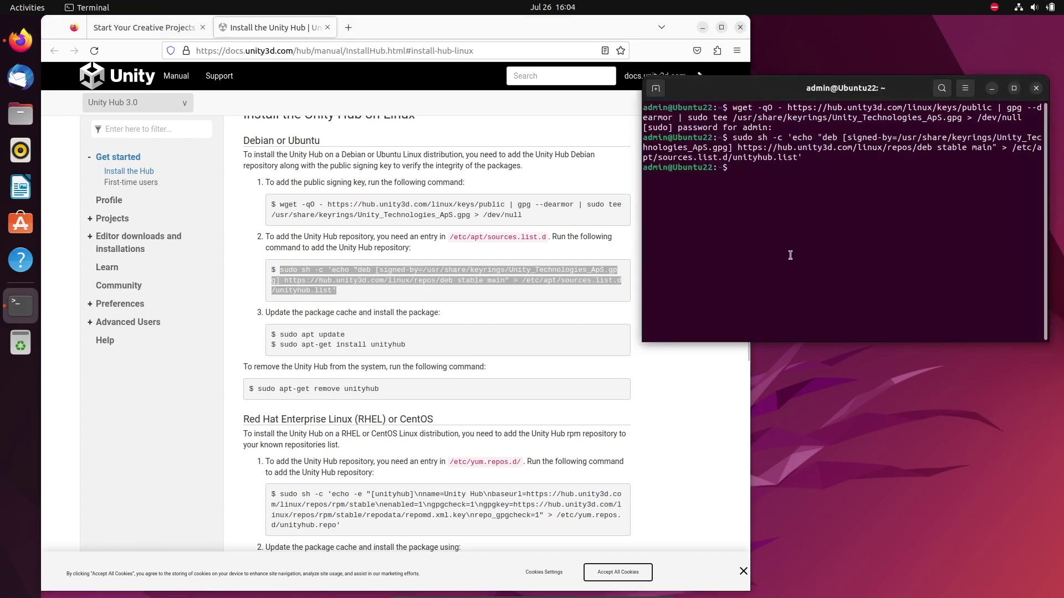
Run 'sudo apt update', then 'sudo apt-get install unityhub' to install Unity Hub 3.5.0
{"action": "type", "text": "sudo apt update"}
{"action": "key", "text": "Return"}
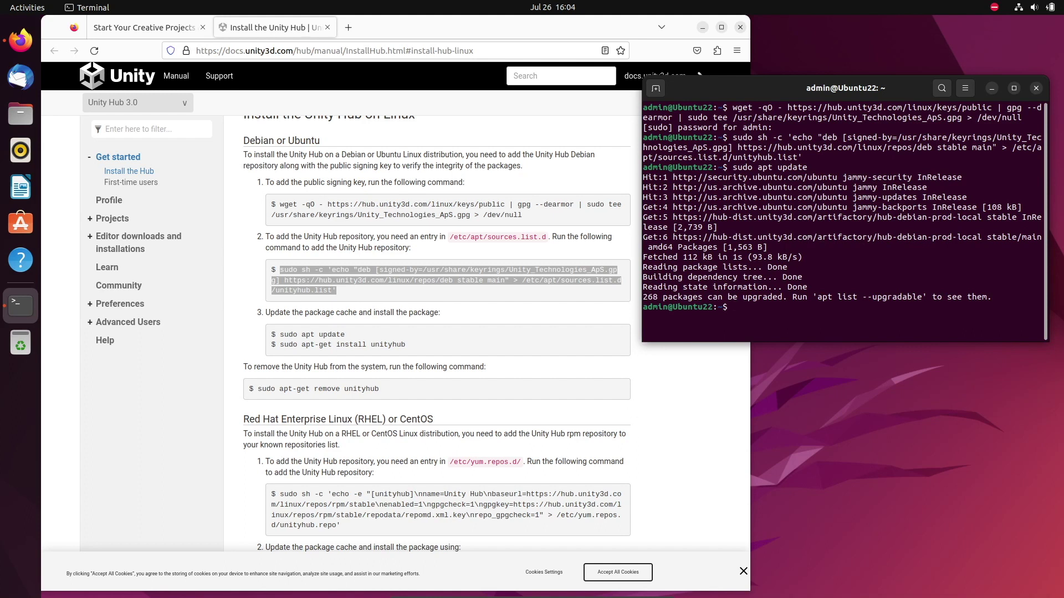
{"action": "type", "text": "sudo apt-get install unityhub"}
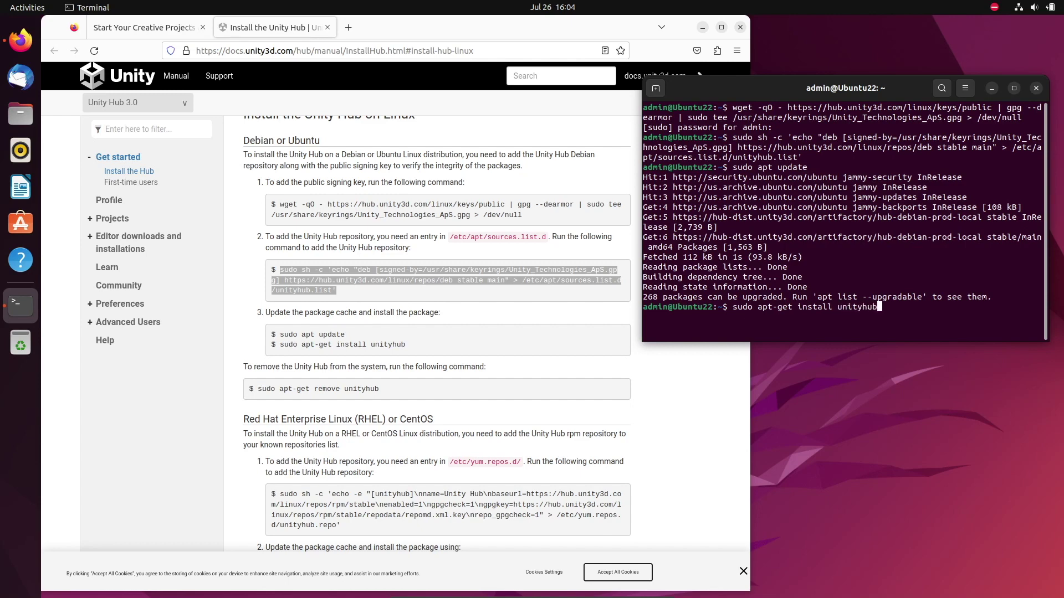
{"action": "key", "text": "Return"}
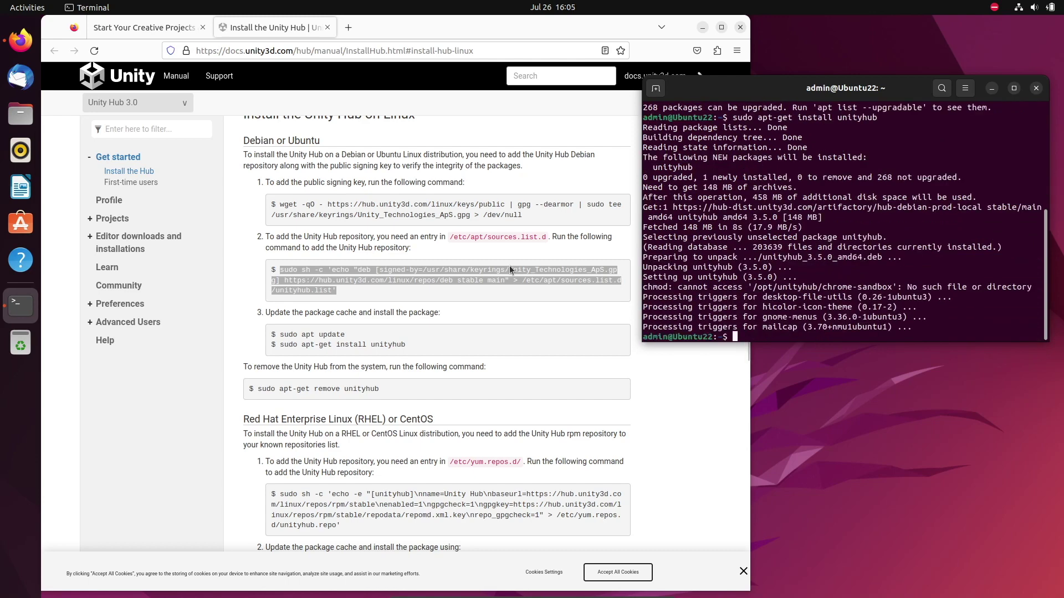
{"action": "left_click", "coordinate": [25, 6]}
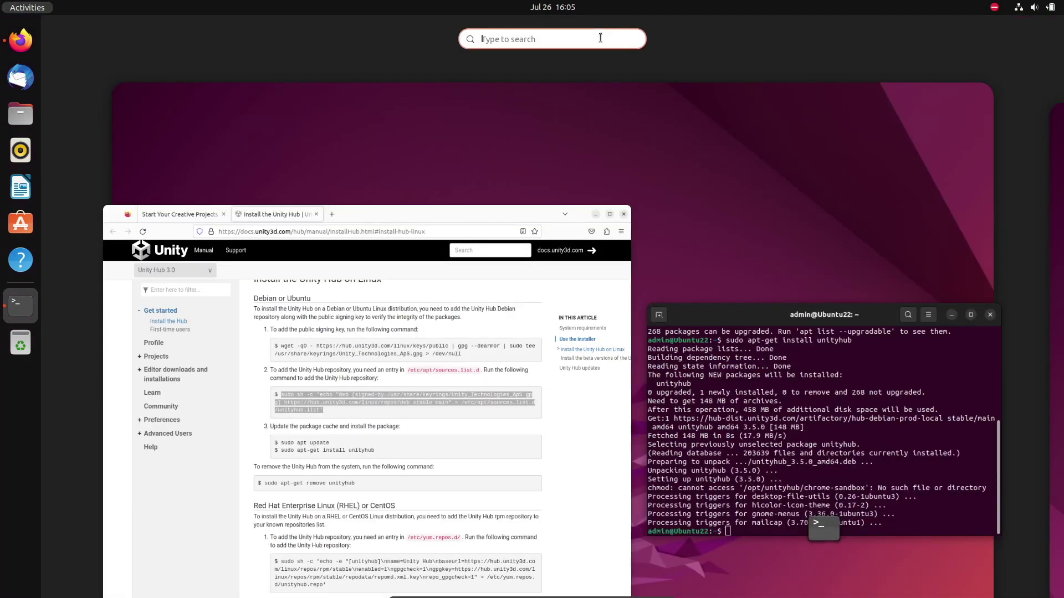
Search Activities for 'unity', launch Unity Hub, and move its window into place
{"action": "type", "text": "unity"}
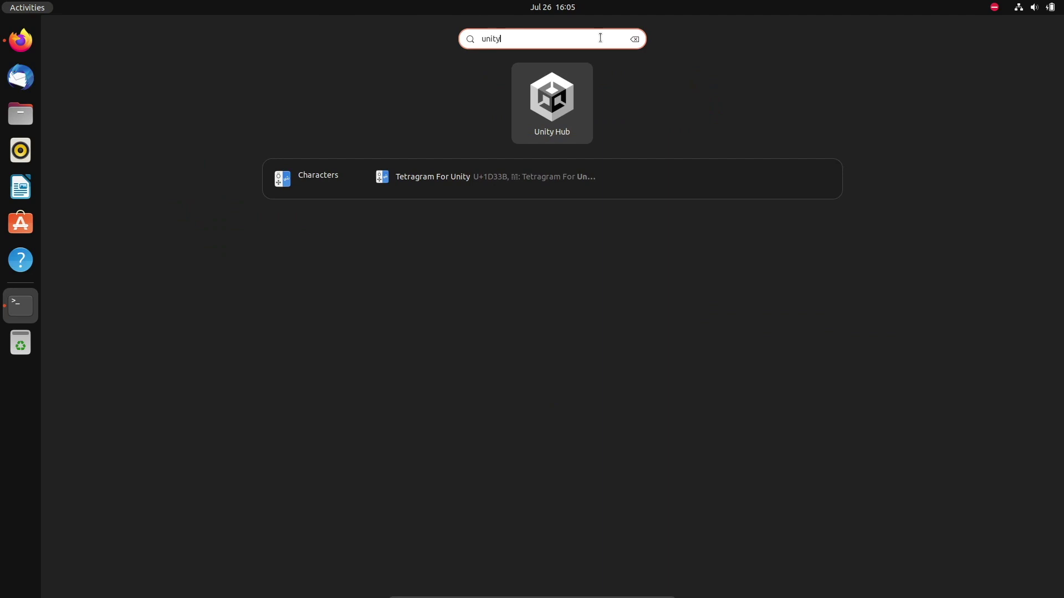
{"action": "key", "text": "Escape"}
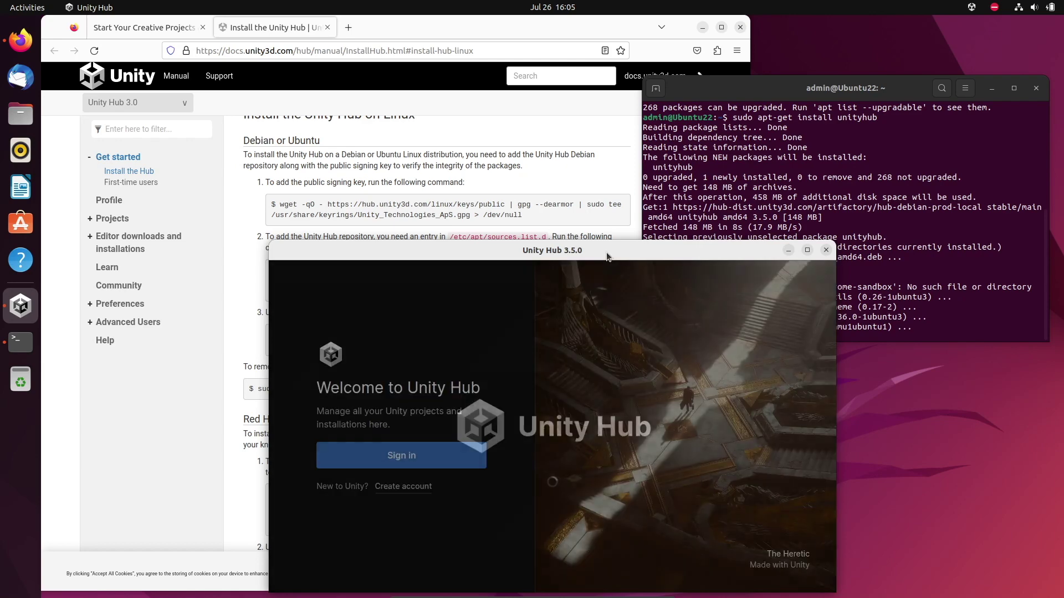
{"action": "left_click_drag", "start_coordinate": [604, 249], "coordinate": [558, 148]}
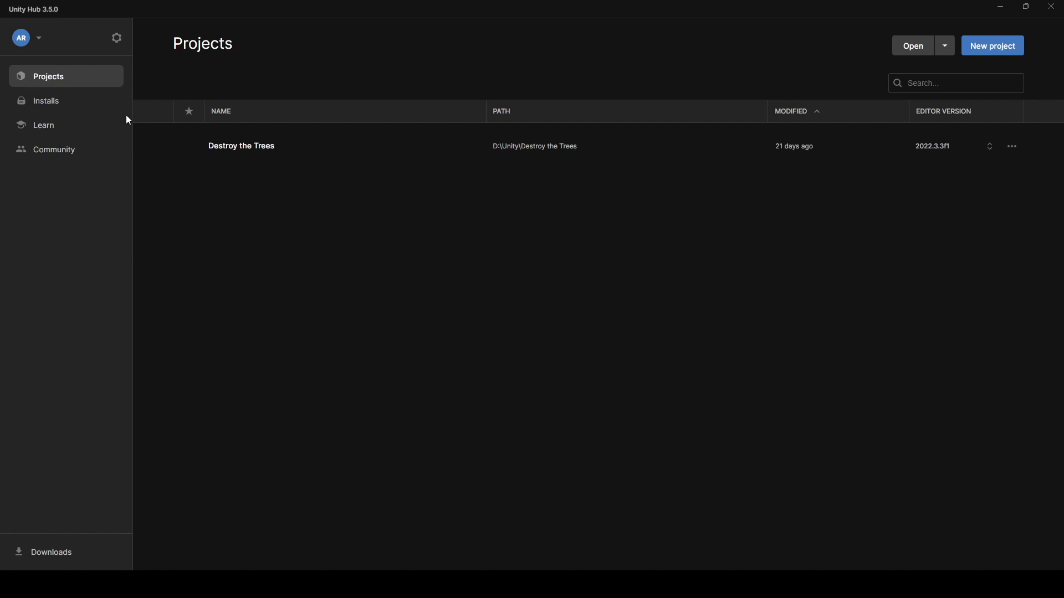
From the account menu, open Manage licenses to view the Personal license in Preferences
{"action": "left_click", "coordinate": [37, 41]}
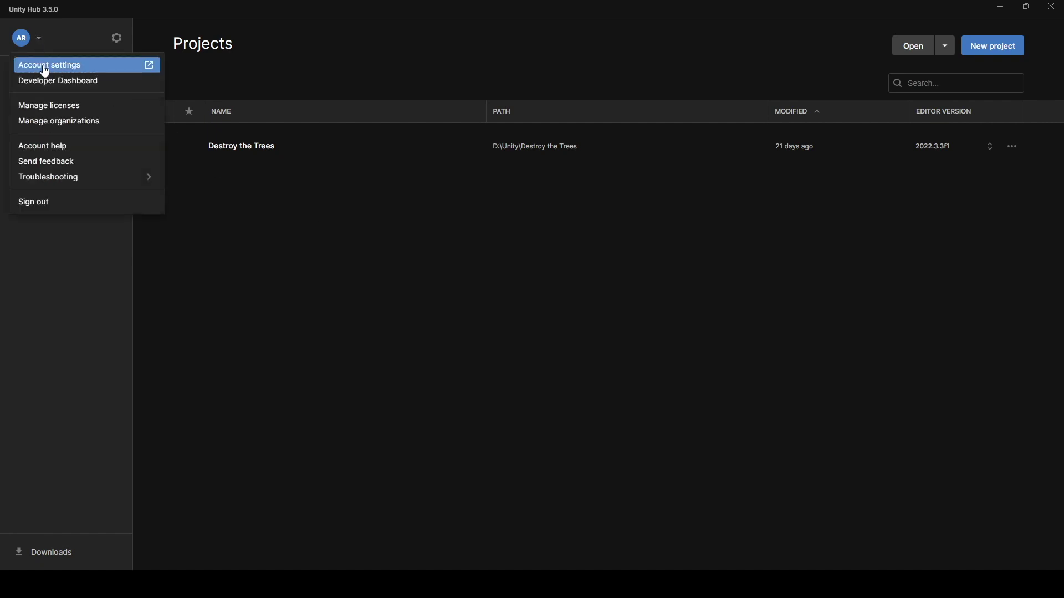
{"action": "left_click", "coordinate": [65, 106]}
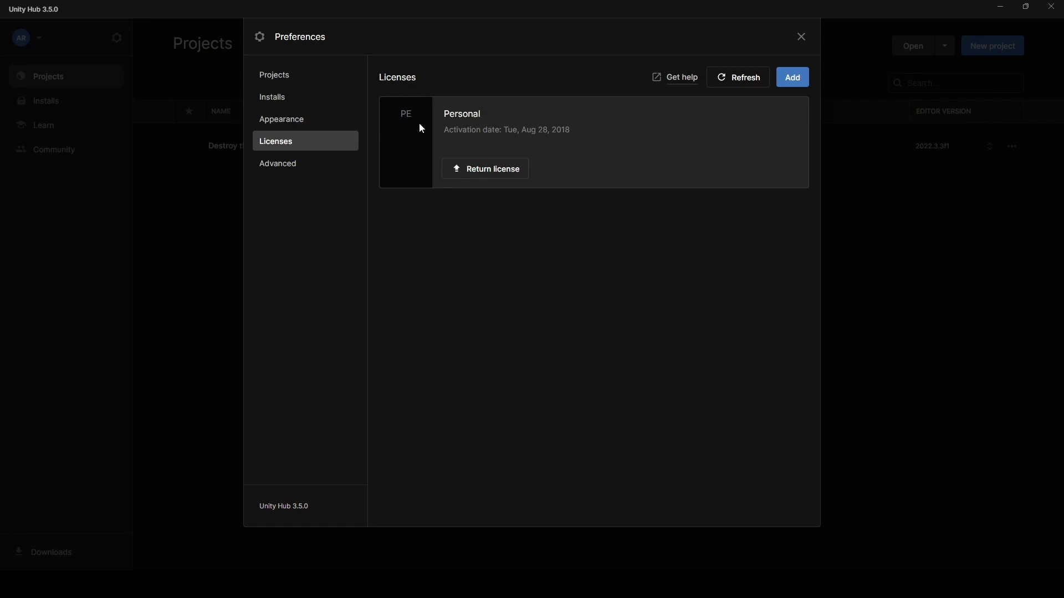
Review the Projects and Installs location preferences, then switch the theme to Light and back to Dark
{"action": "left_click", "coordinate": [266, 78]}
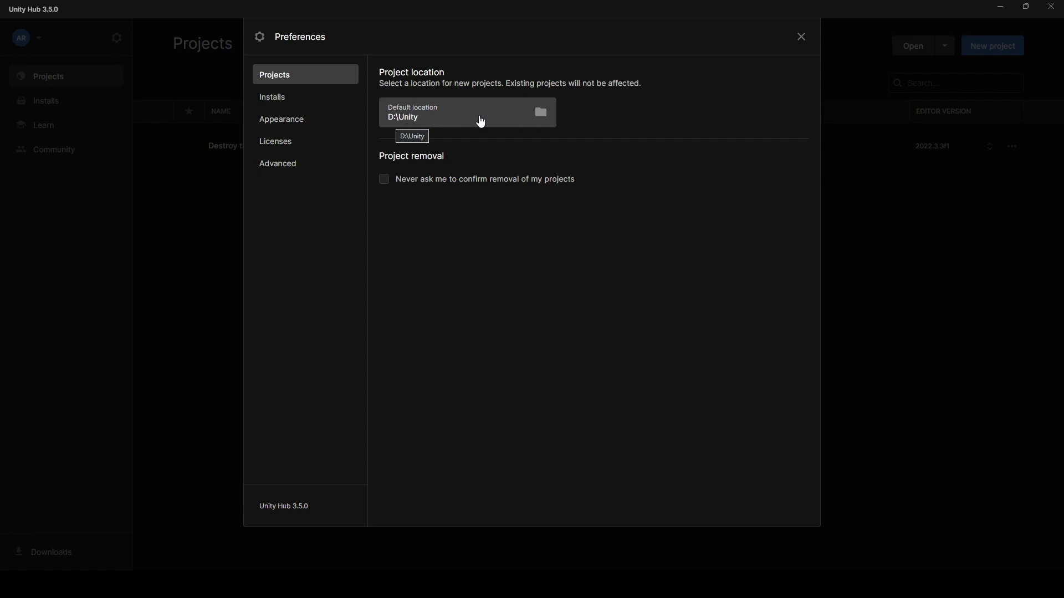
{"action": "left_click", "coordinate": [299, 98]}
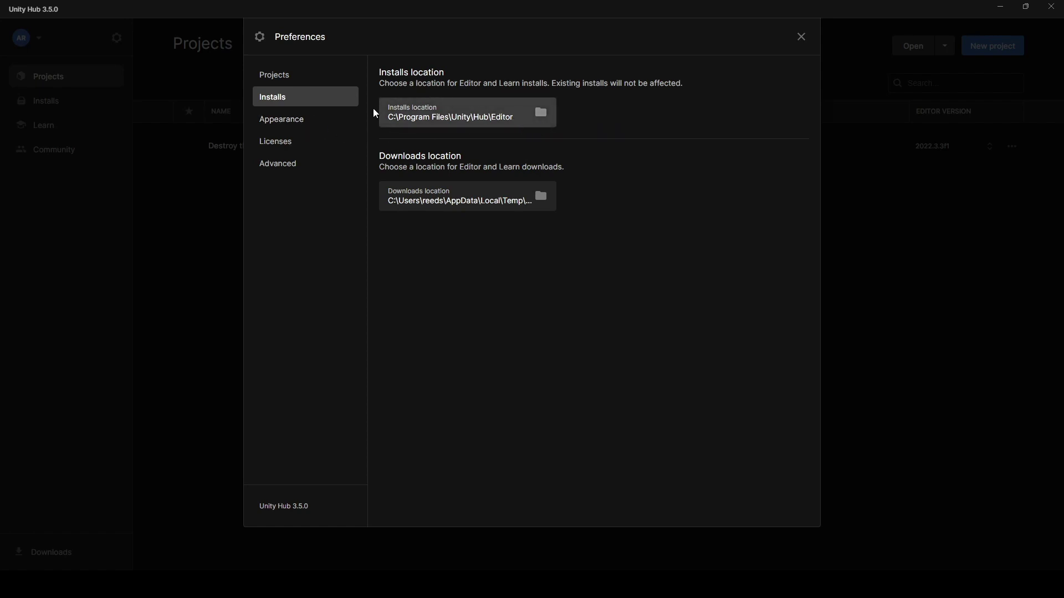
{"action": "left_click", "coordinate": [309, 121]}
{"action": "left_click", "coordinate": [401, 106]}
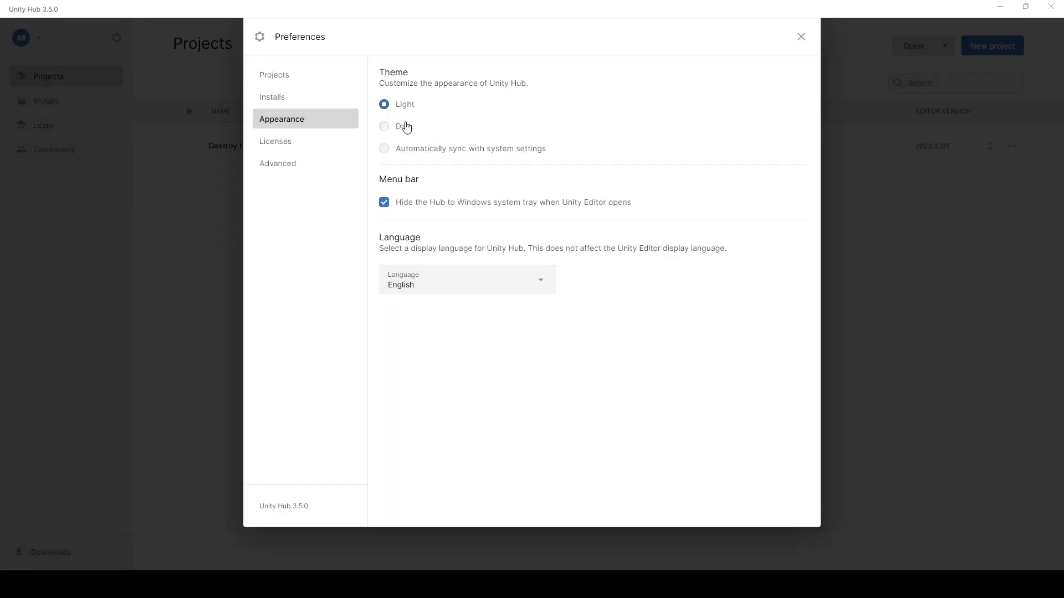
{"action": "left_click", "coordinate": [407, 132]}
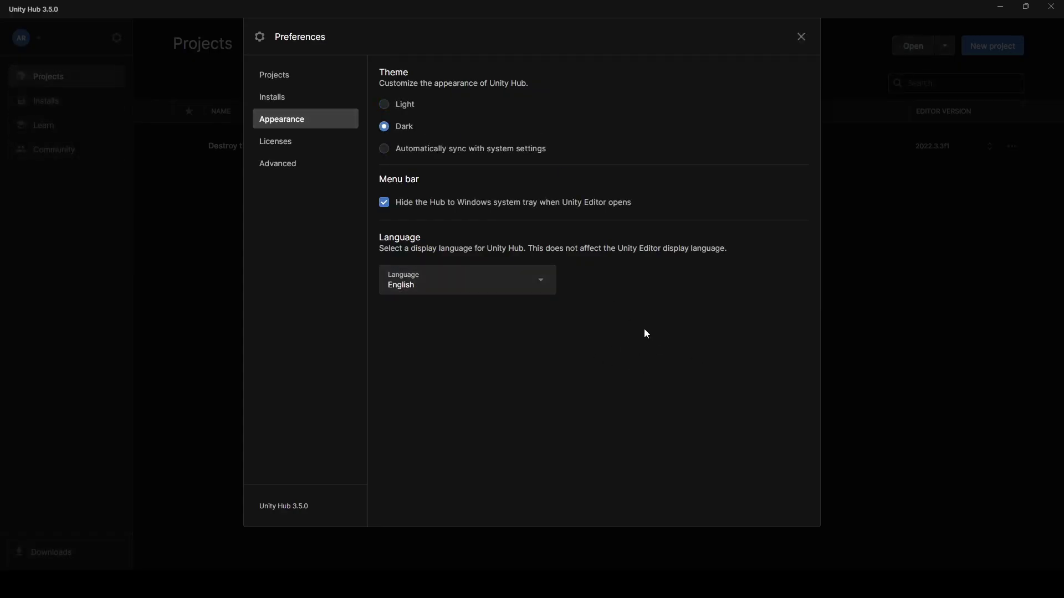
Check the update channels, keep Production, and close Preferences
{"action": "left_click", "coordinate": [285, 175]}
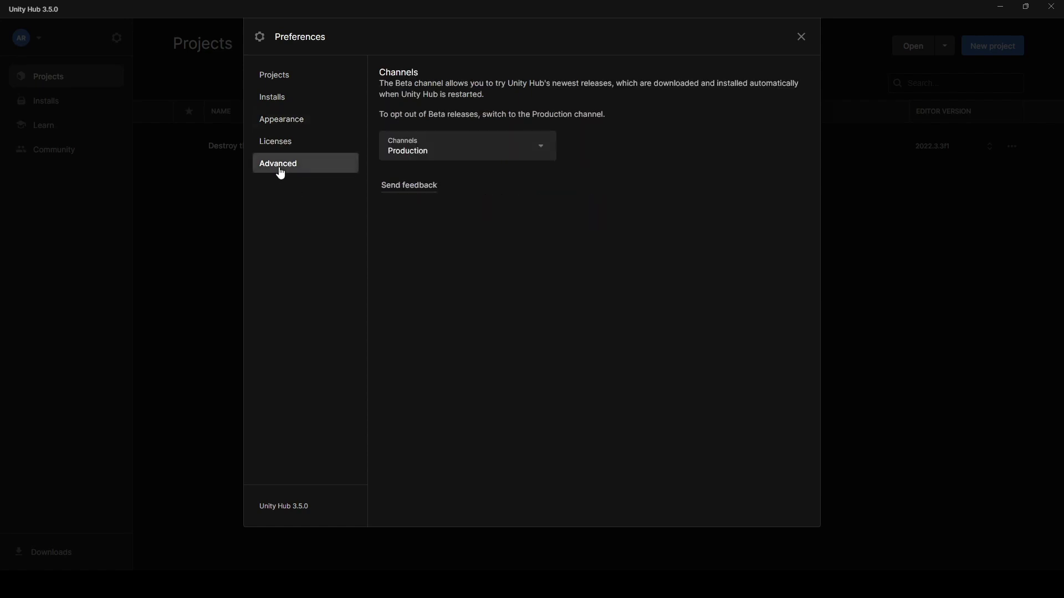
{"action": "left_click", "coordinate": [507, 147]}
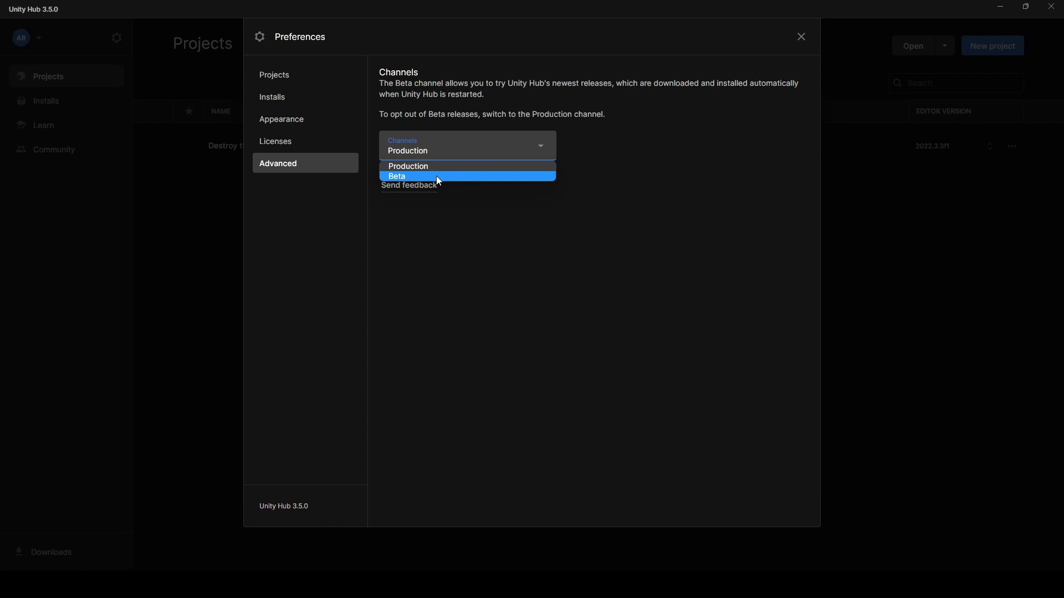
{"action": "left_click", "coordinate": [857, 104]}
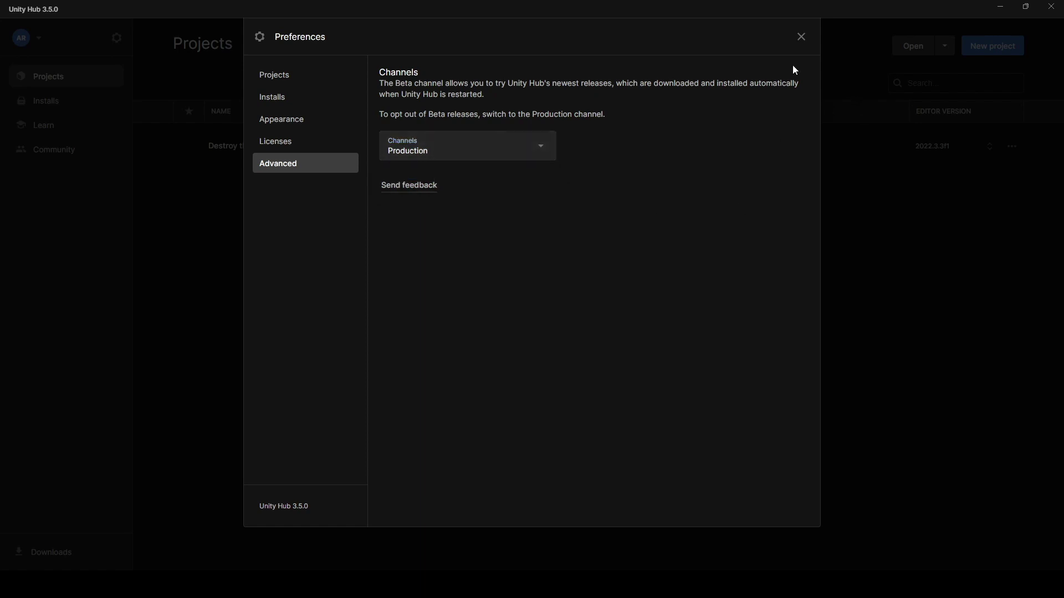
{"action": "left_click", "coordinate": [800, 37]}
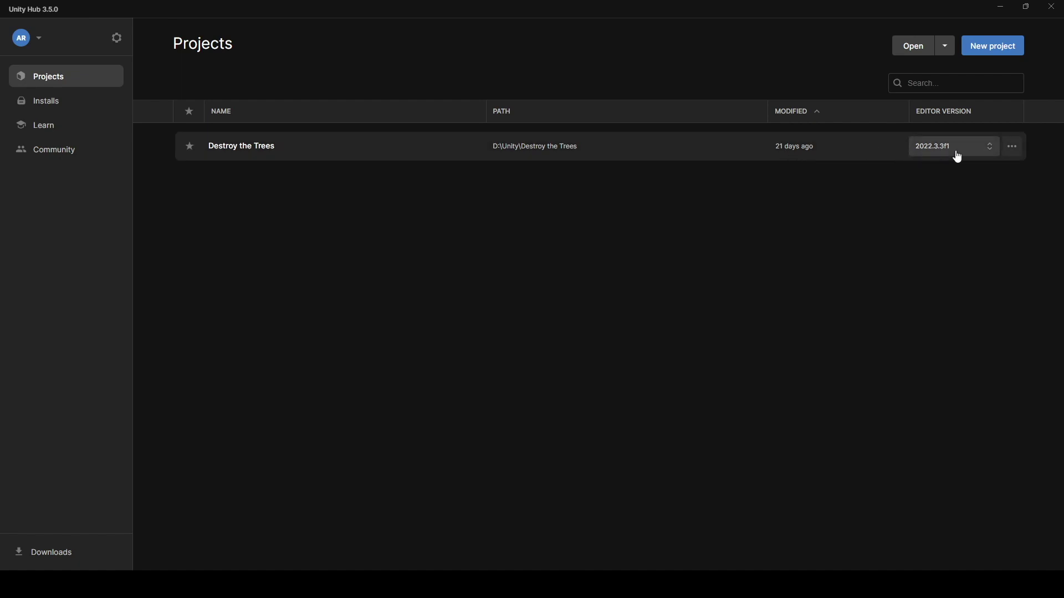
{"action": "left_click", "coordinate": [1012, 148]}
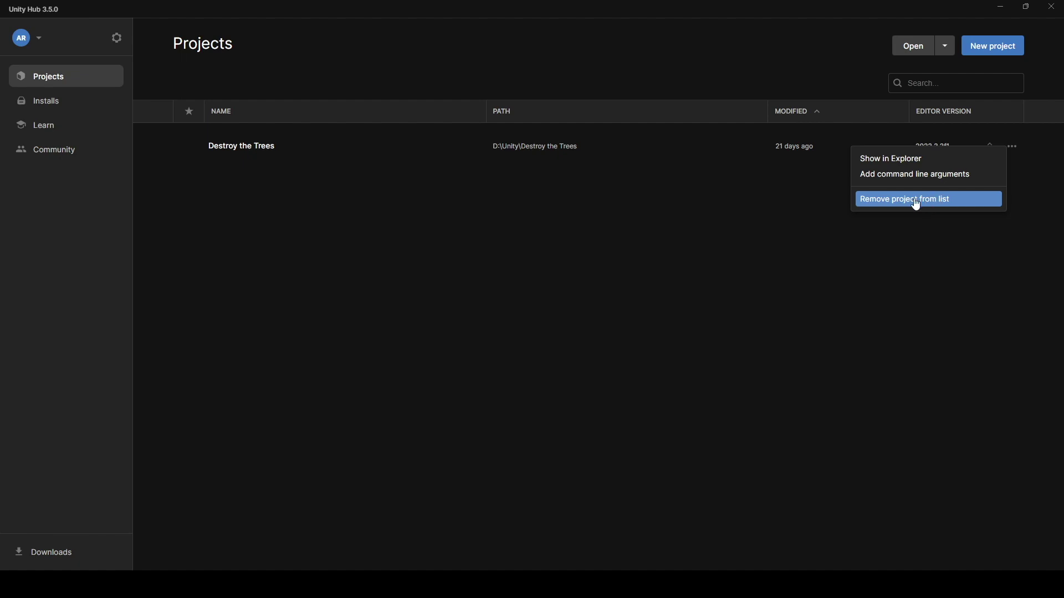
{"action": "left_click", "coordinate": [404, 242]}
{"action": "left_click", "coordinate": [944, 46]}
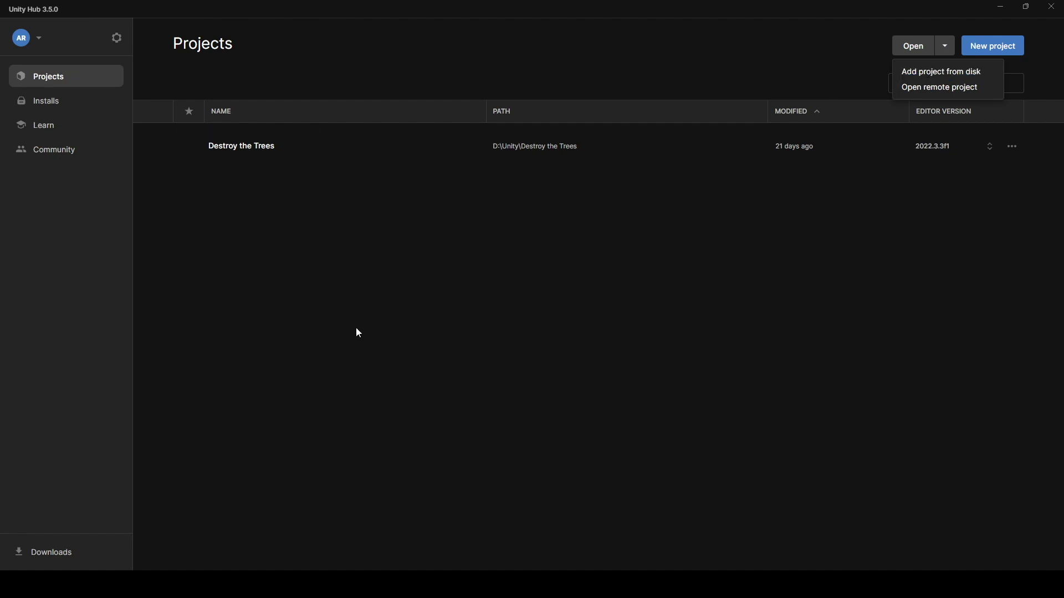
{"action": "left_click", "coordinate": [407, 364]}
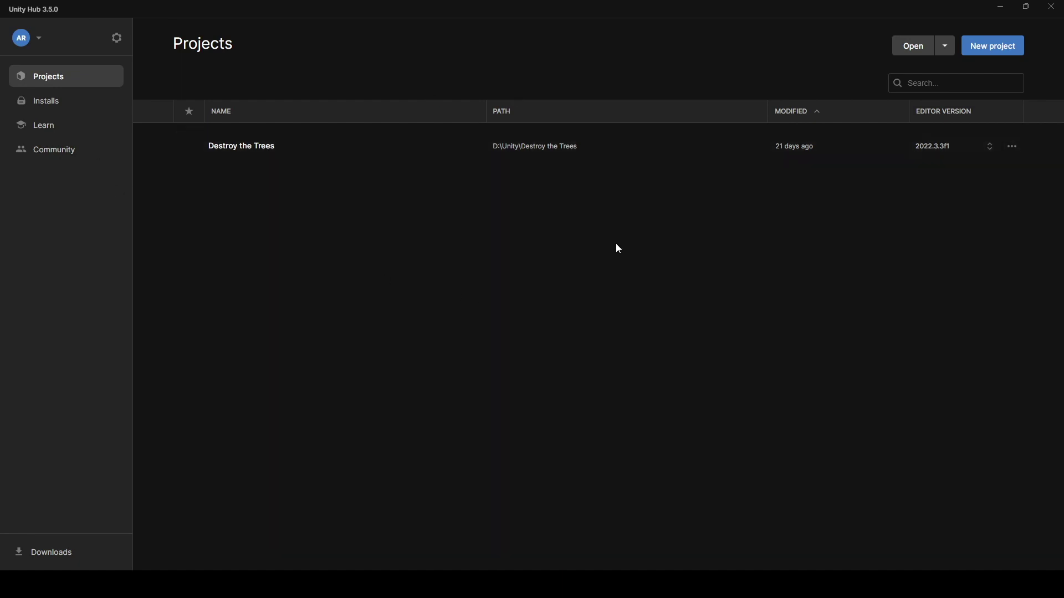
List the installed editors and bring up the options for editor 2022.3.3f1
{"action": "left_click", "coordinate": [72, 105]}
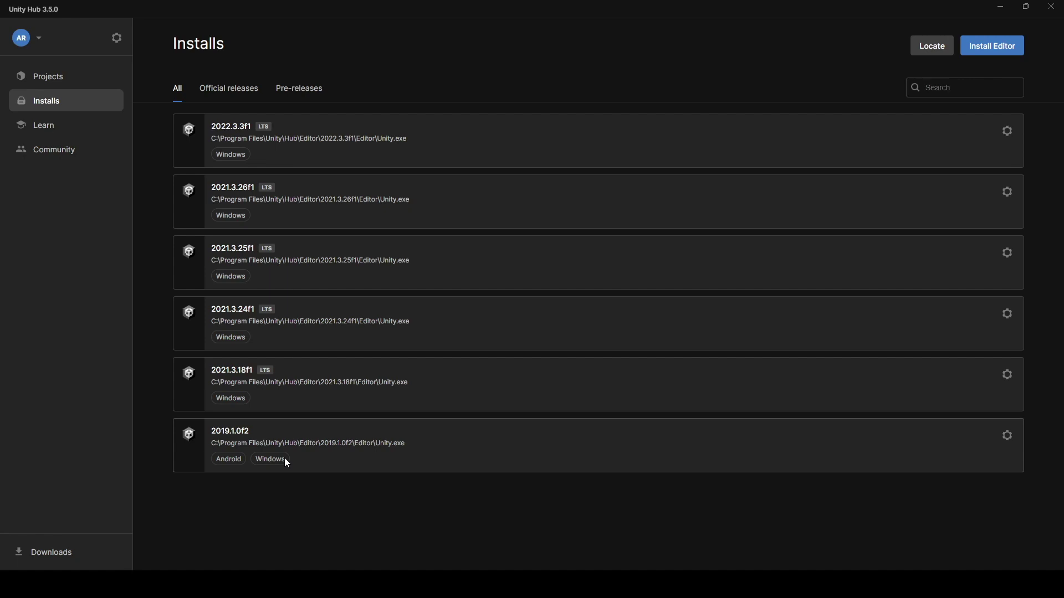
{"action": "left_click", "coordinate": [1007, 130]}
Look over the 2022.3.3f1 add-modules list unchanged, then begin installing the recommended 2022.3.5f1 editor
{"action": "left_click", "coordinate": [949, 139]}
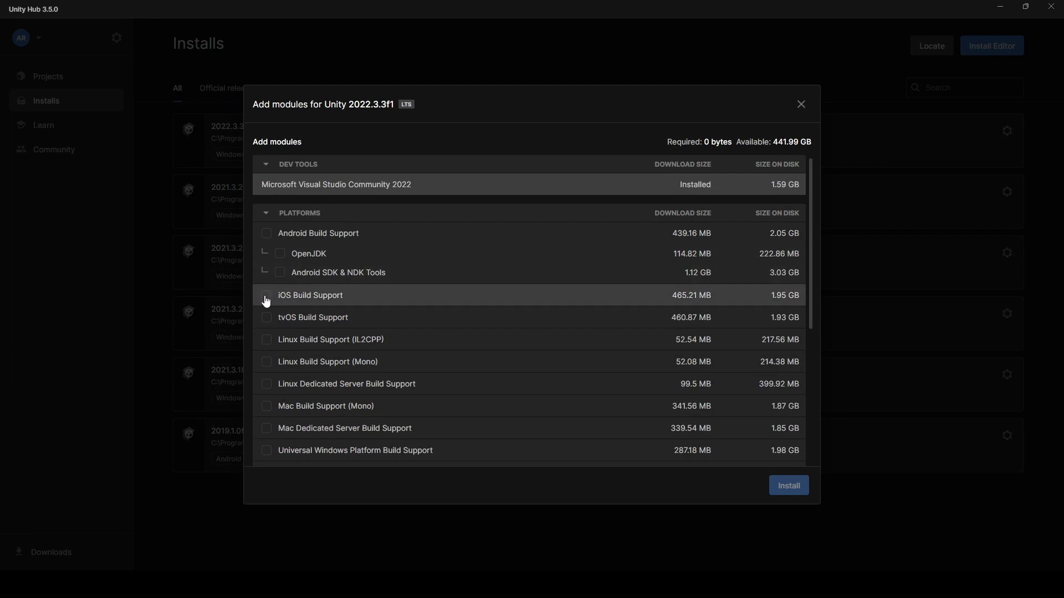
{"action": "scroll", "coordinate": [328, 325], "scroll_direction": "down", "scroll_amount": 3}
{"action": "scroll", "coordinate": [331, 273], "scroll_direction": "up", "scroll_amount": 3}
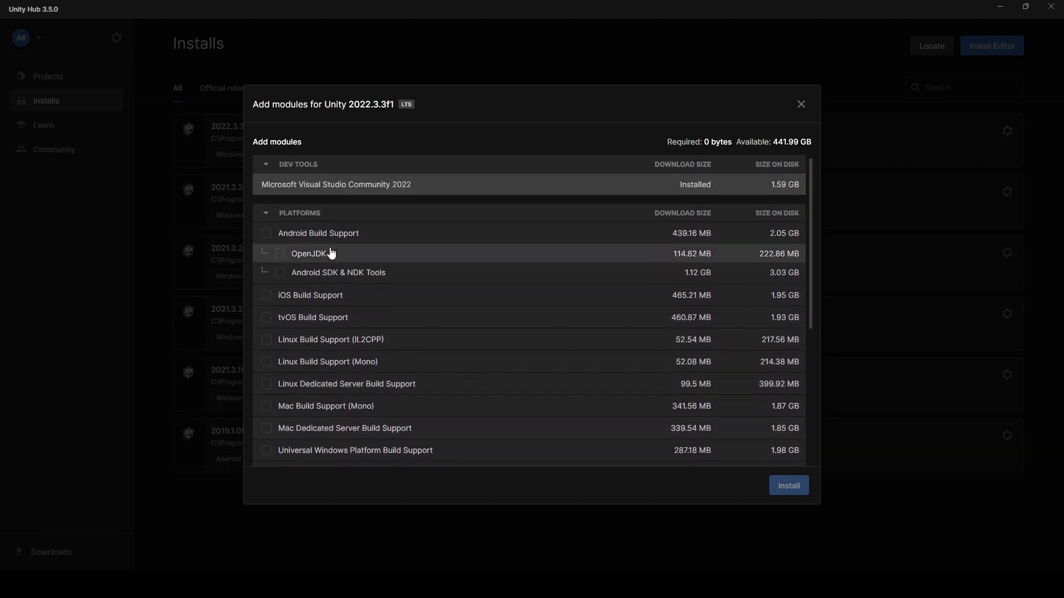
{"action": "scroll", "coordinate": [352, 361], "scroll_direction": "down", "scroll_amount": 5}
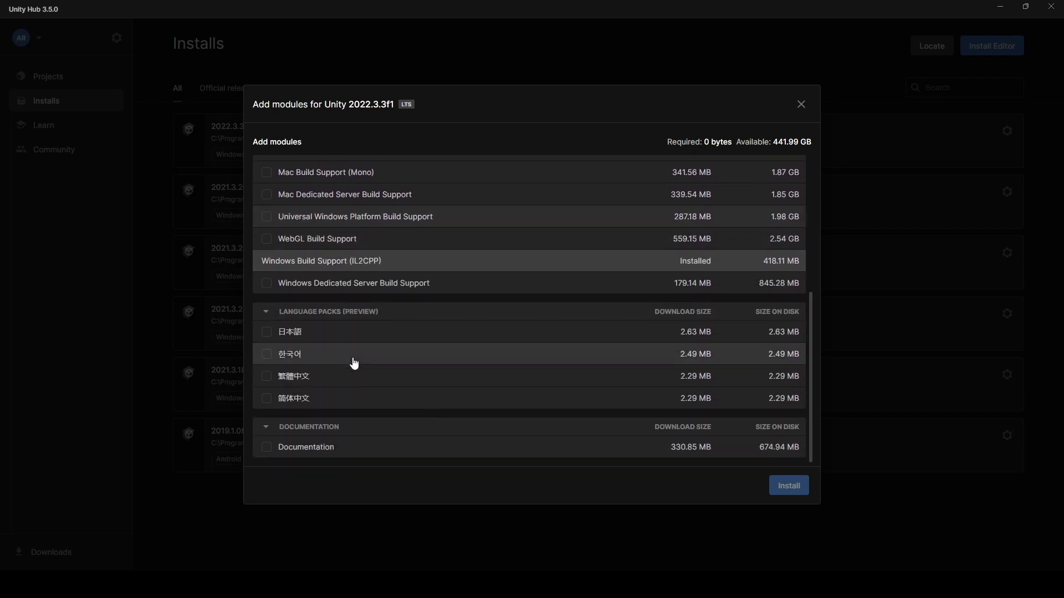
{"action": "left_click", "coordinate": [802, 106]}
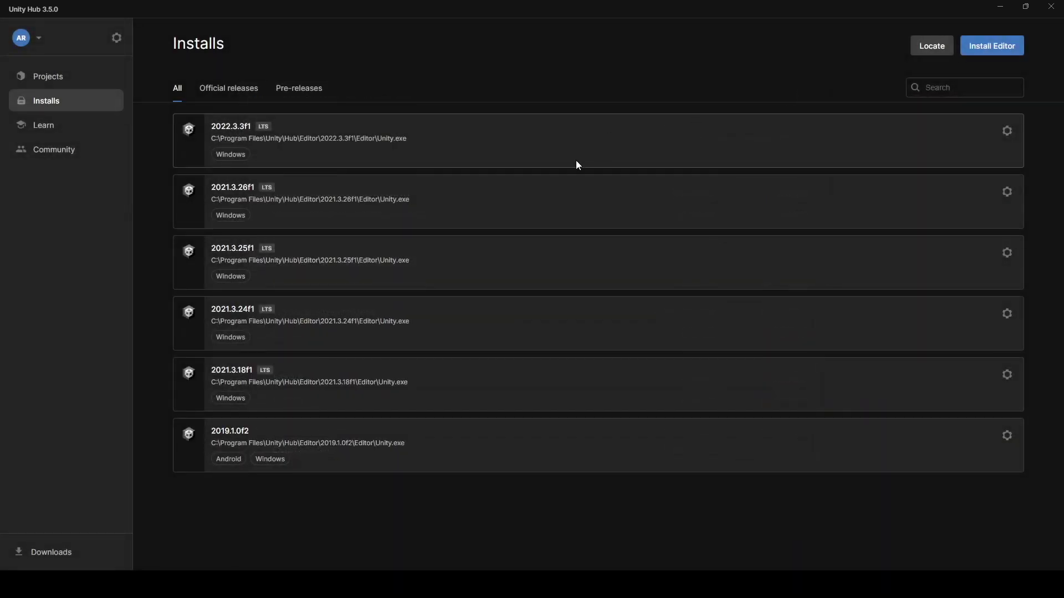
{"action": "left_click", "coordinate": [1009, 51]}
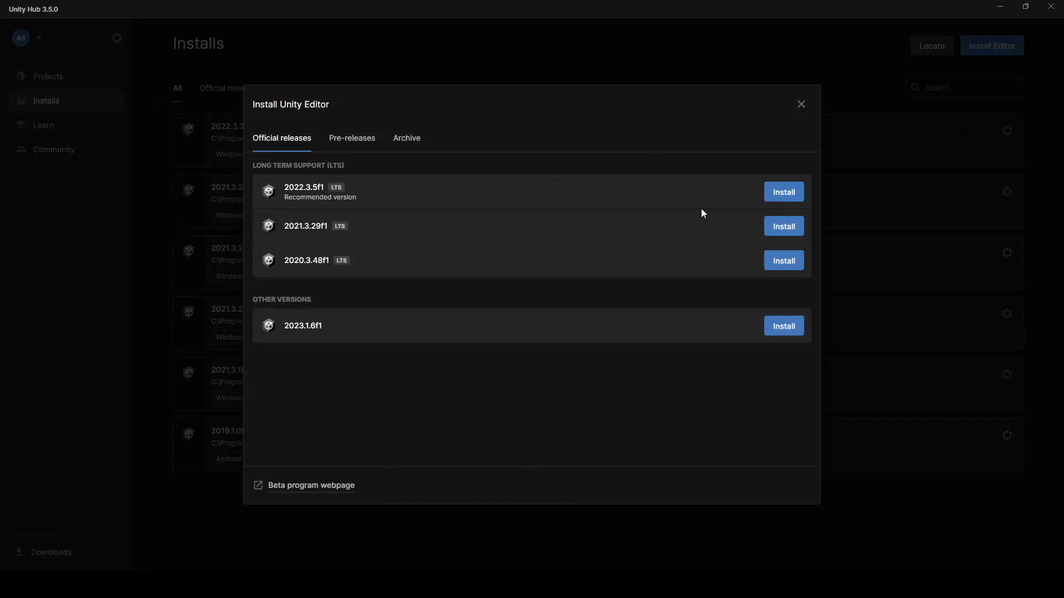
{"action": "left_click", "coordinate": [783, 192]}
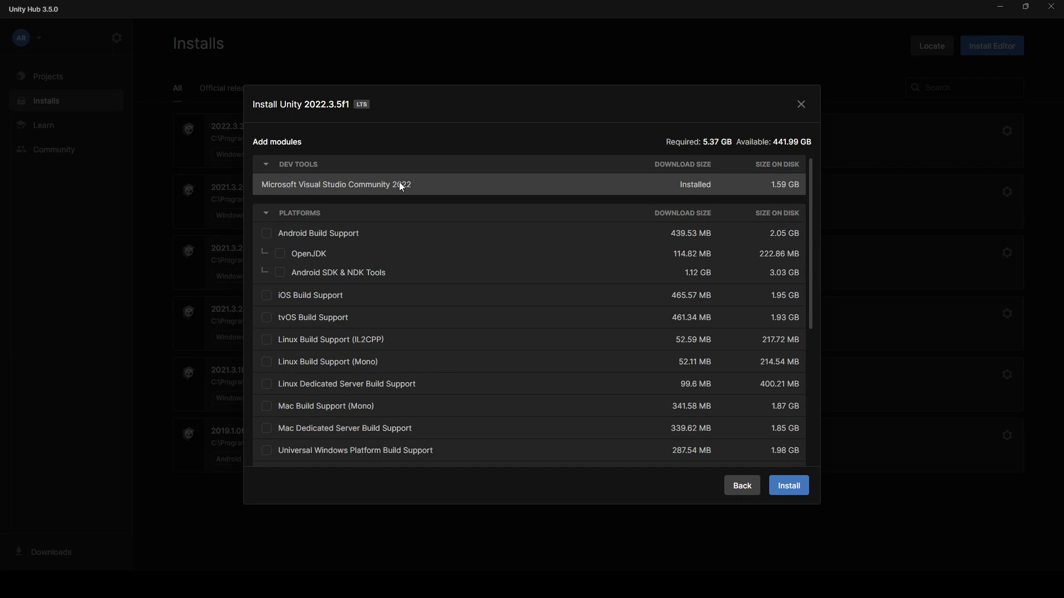
{"action": "scroll", "coordinate": [369, 227], "scroll_direction": "down", "scroll_amount": 1}
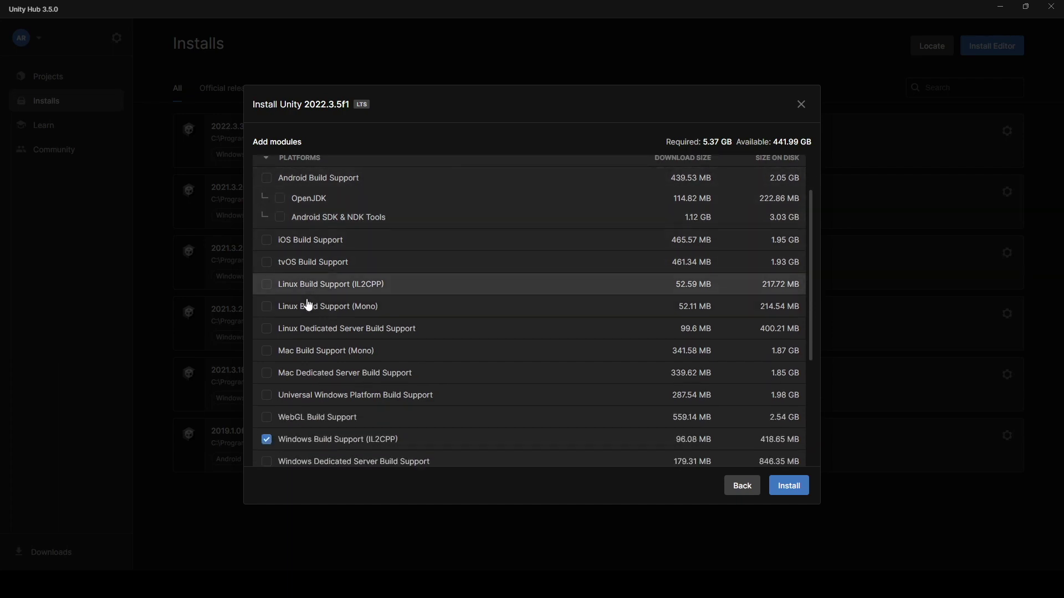
{"action": "scroll", "coordinate": [310, 344], "scroll_direction": "down", "scroll_amount": 1}
{"action": "scroll", "coordinate": [316, 343], "scroll_direction": "down", "scroll_amount": 1}
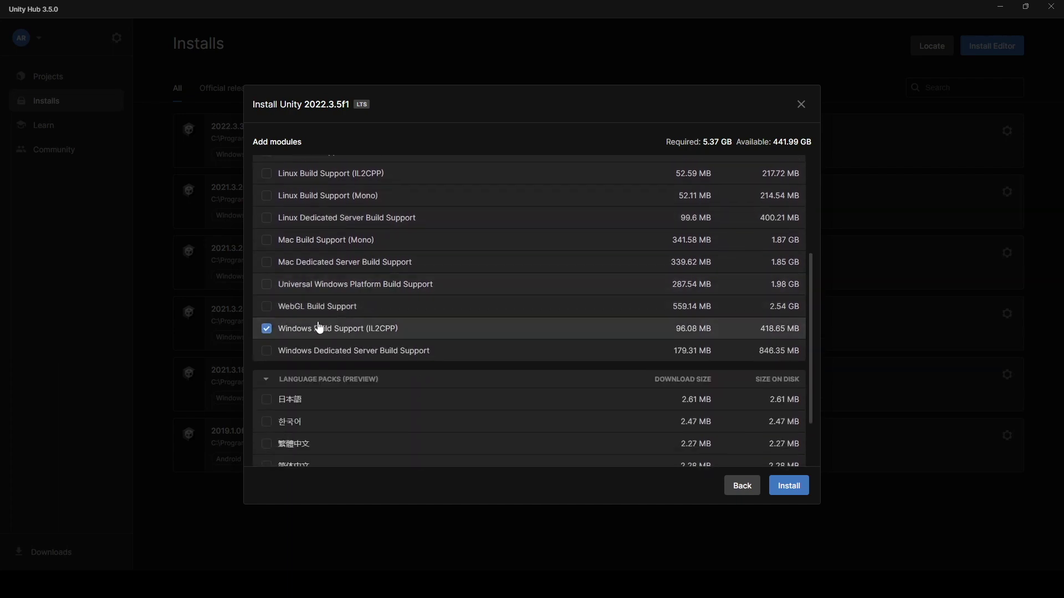
{"action": "scroll", "coordinate": [320, 321], "scroll_direction": "down", "scroll_amount": 1}
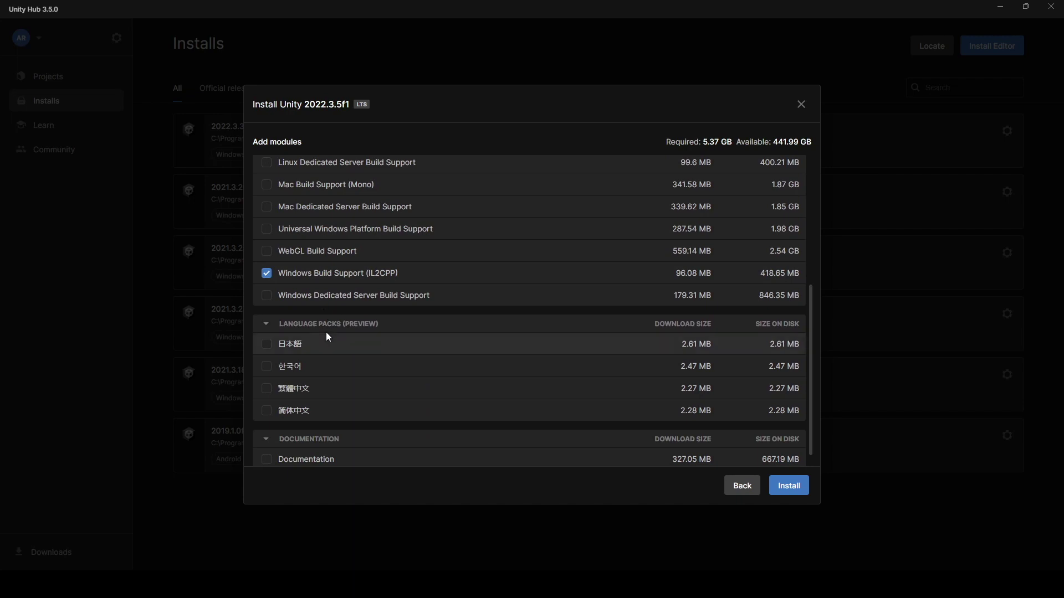
{"action": "scroll", "coordinate": [310, 328], "scroll_direction": "down", "scroll_amount": 1}
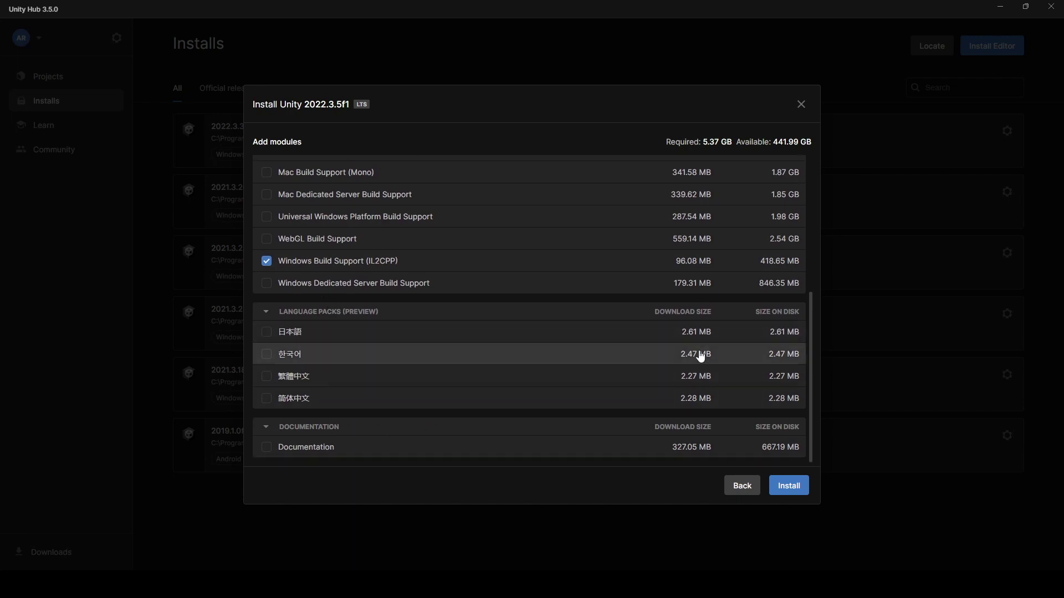
{"action": "scroll", "coordinate": [682, 346], "scroll_direction": "up", "scroll_amount": 4}
{"action": "scroll", "coordinate": [327, 387], "scroll_direction": "down", "scroll_amount": 2}
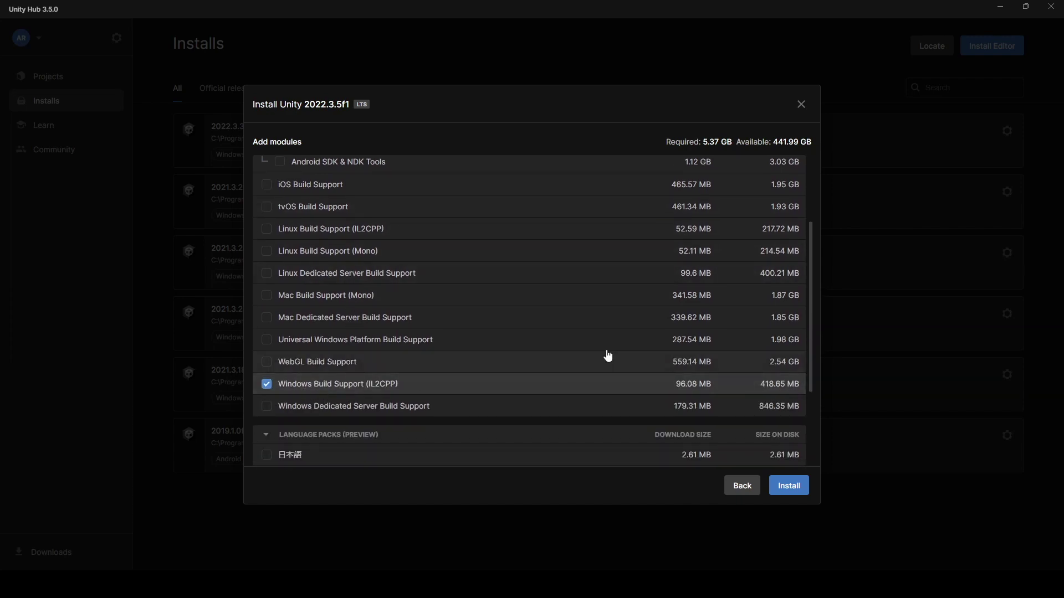
{"action": "scroll", "coordinate": [637, 371], "scroll_direction": "up", "scroll_amount": 2}
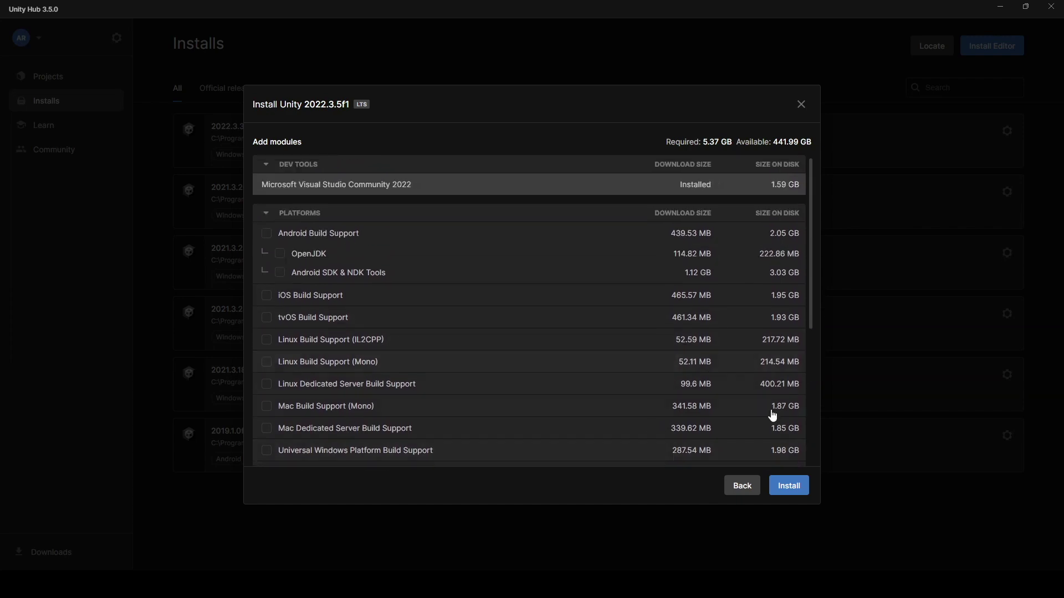
{"action": "left_click", "coordinate": [790, 486]}
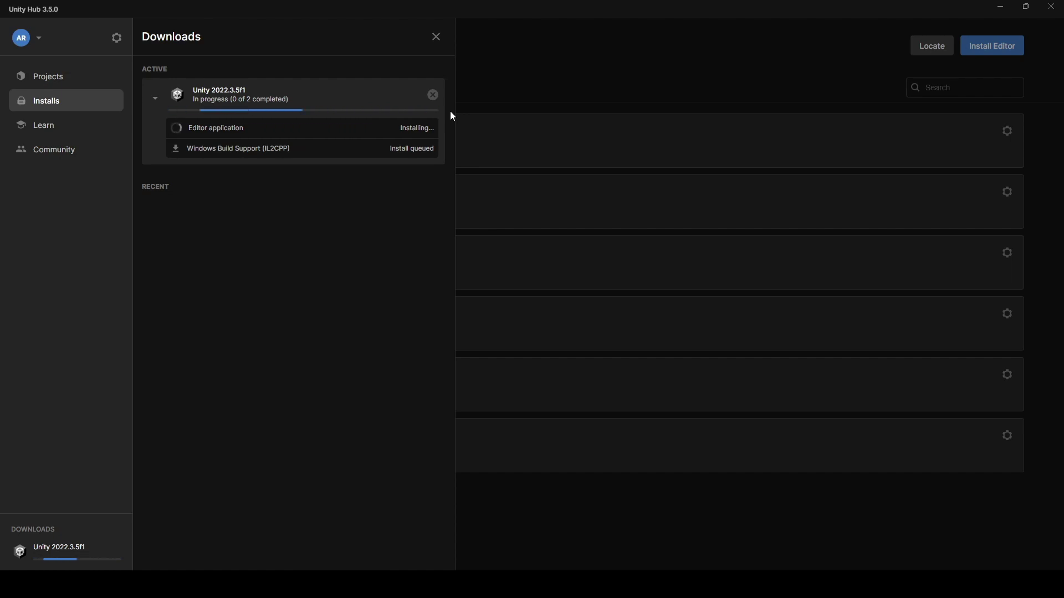
Check the finished 2022.3.5f1 install's modules, dismiss the Downloads summary, and return to Projects
{"action": "left_click", "coordinate": [155, 125]}
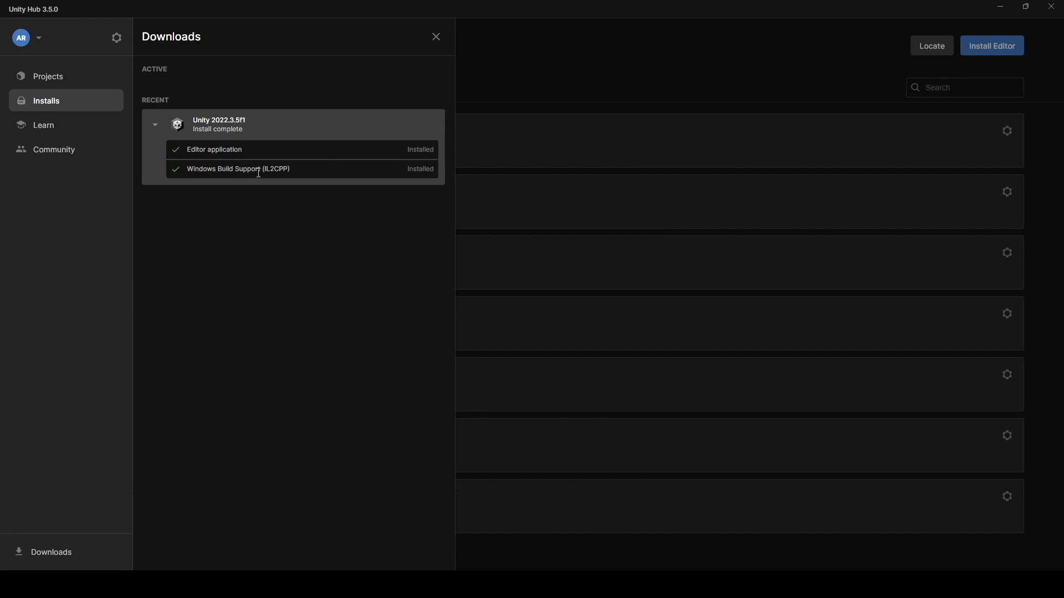
{"action": "left_click", "coordinate": [435, 38]}
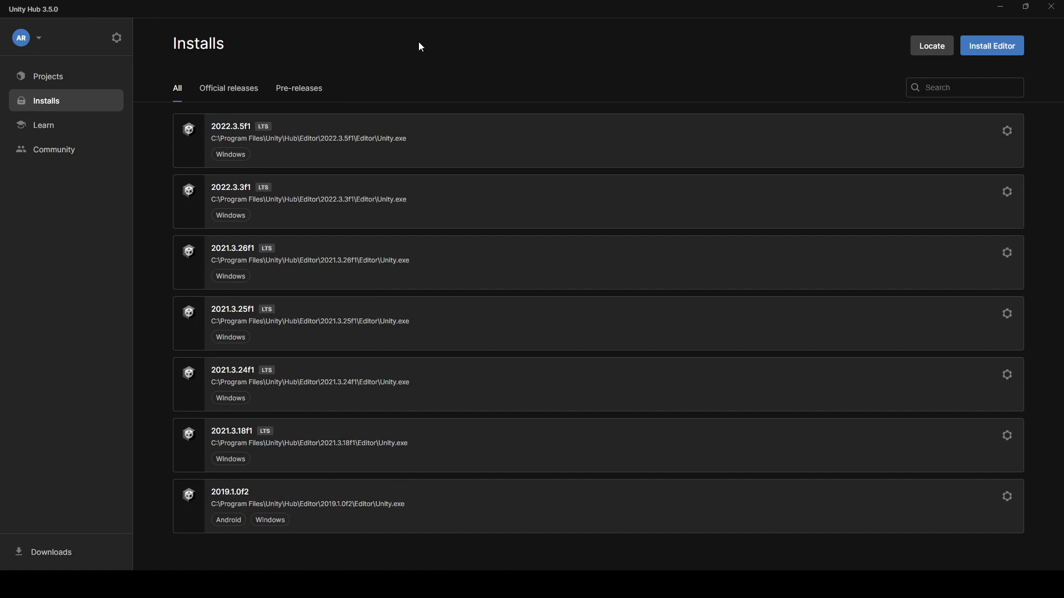
{"action": "left_click", "coordinate": [61, 80]}
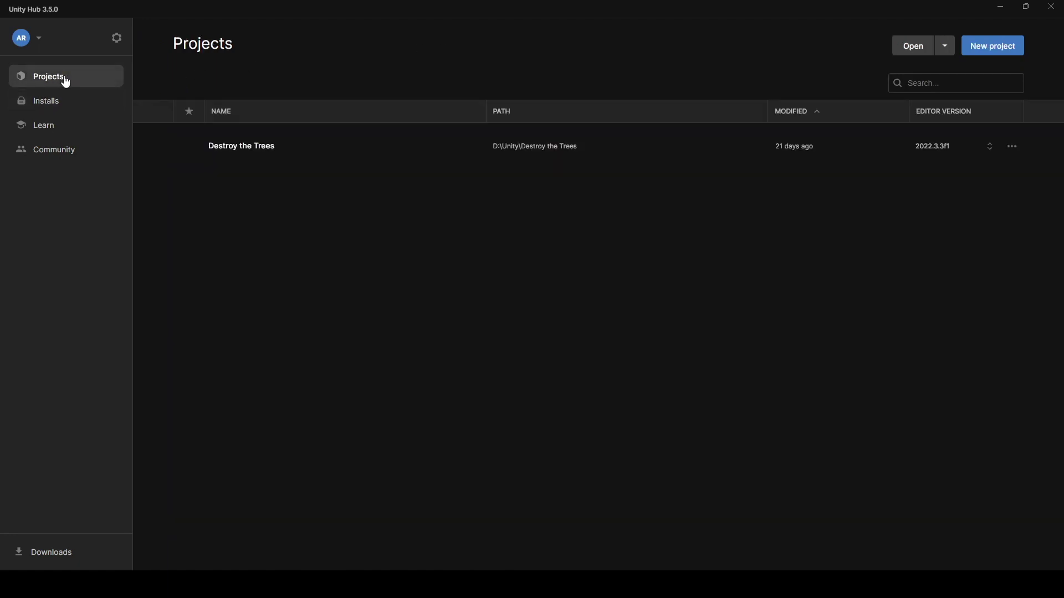
Start a new 2022.3.5f1 project and browse the template list, keeping 3D Core selected
{"action": "left_click", "coordinate": [987, 49]}
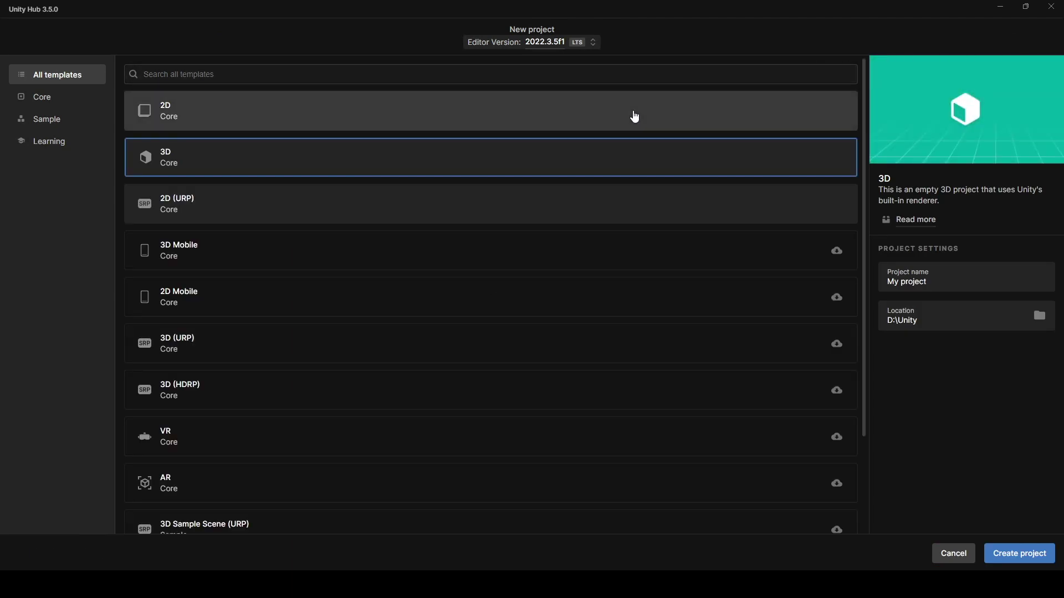
{"action": "scroll", "coordinate": [350, 300], "scroll_direction": "down", "scroll_amount": 1}
{"action": "scroll", "coordinate": [350, 300], "scroll_direction": "down", "scroll_amount": 2}
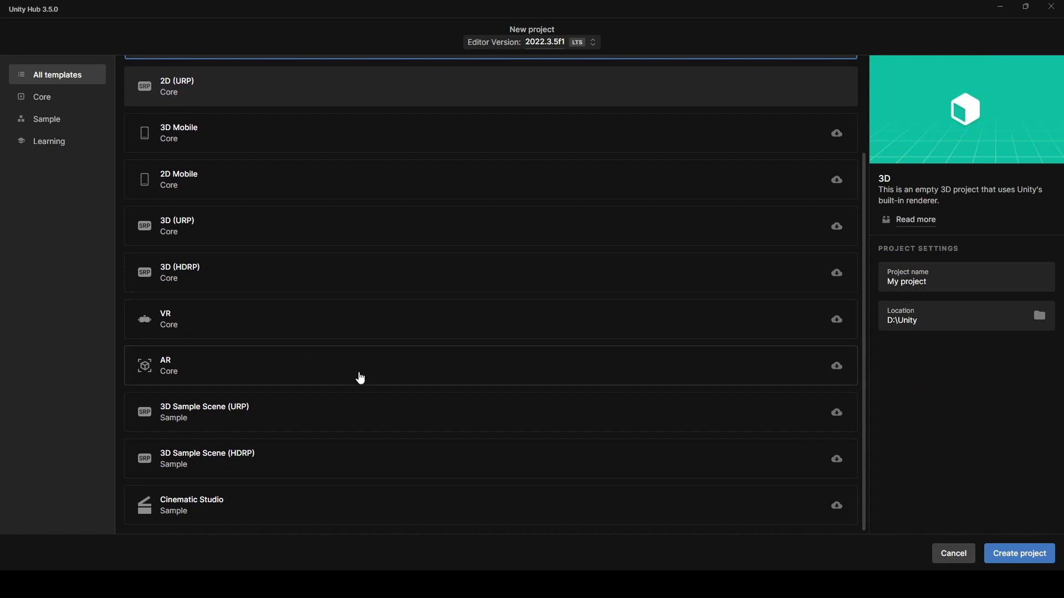
{"action": "scroll", "coordinate": [359, 375], "scroll_direction": "up", "scroll_amount": 3}
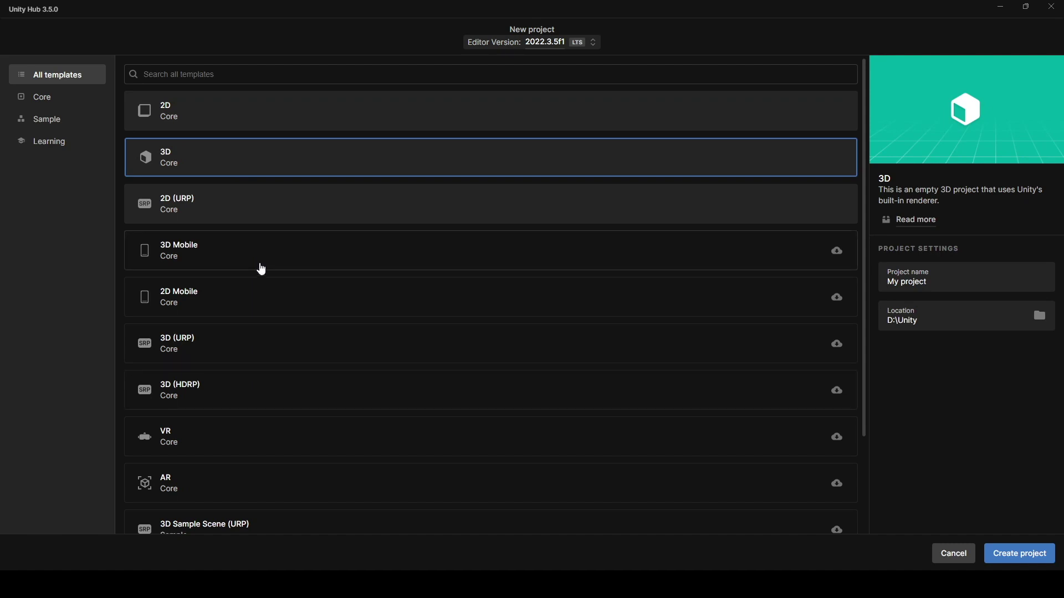
{"action": "scroll", "coordinate": [261, 266], "scroll_direction": "down", "scroll_amount": 2}
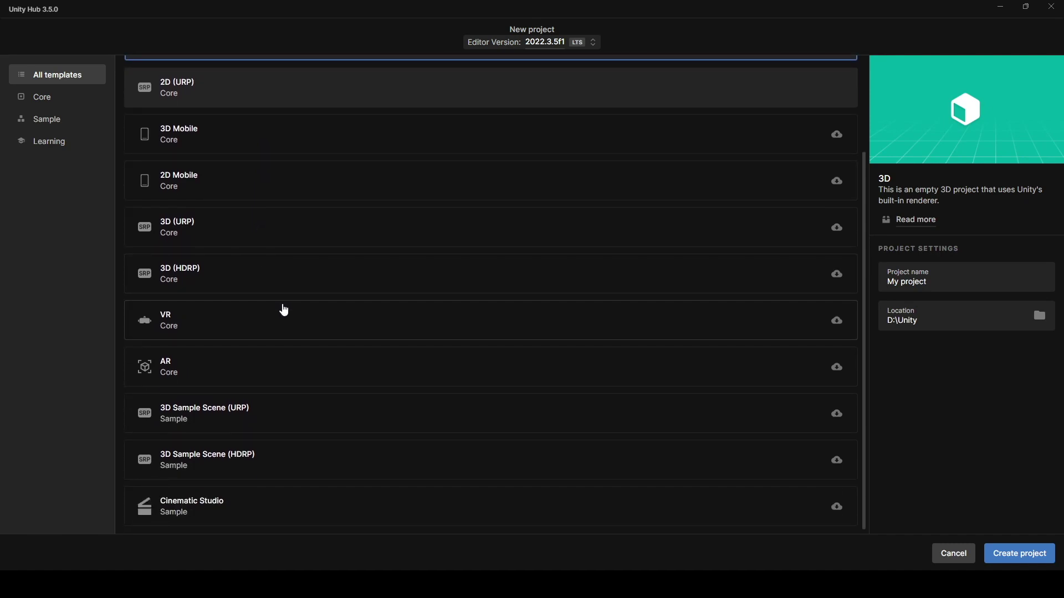
{"action": "scroll", "coordinate": [283, 309], "scroll_direction": "up", "scroll_amount": 2}
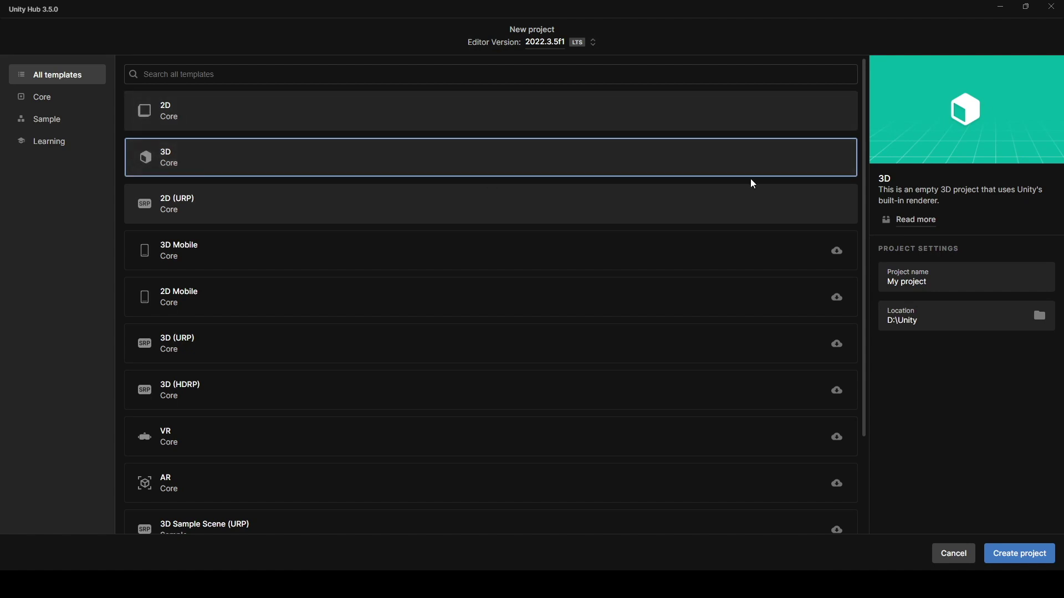
Replace the default project name with 'Something Name' and show the Editor Version choices
{"action": "double_click", "coordinate": [941, 283]}
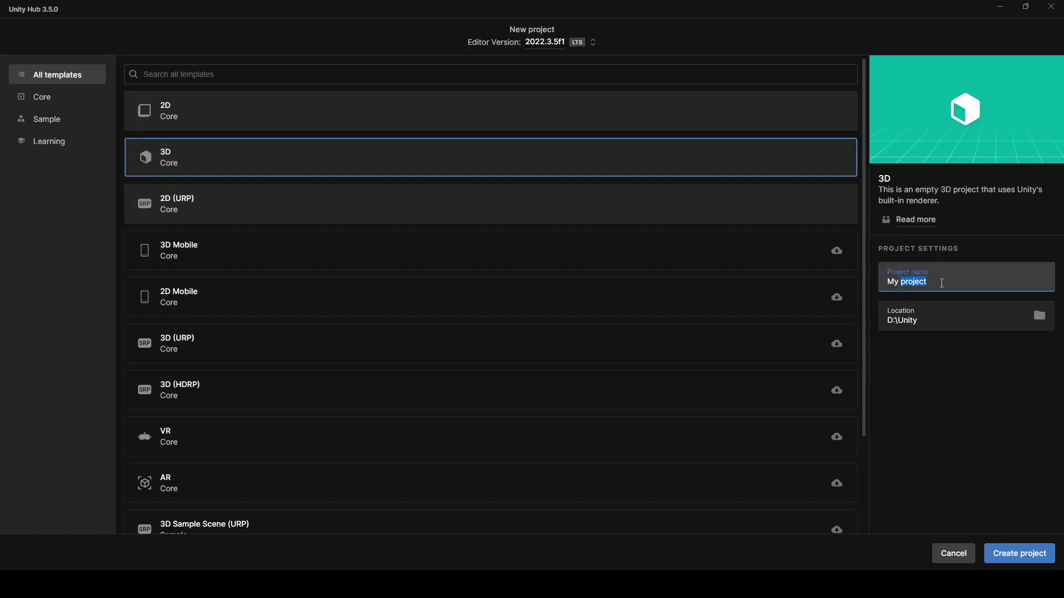
{"action": "key", "text": "BackSpace"}
{"action": "key", "text": "BackSpace"}
{"action": "key", "text": "BackSpace"}
{"action": "key", "text": "BackSpace"}
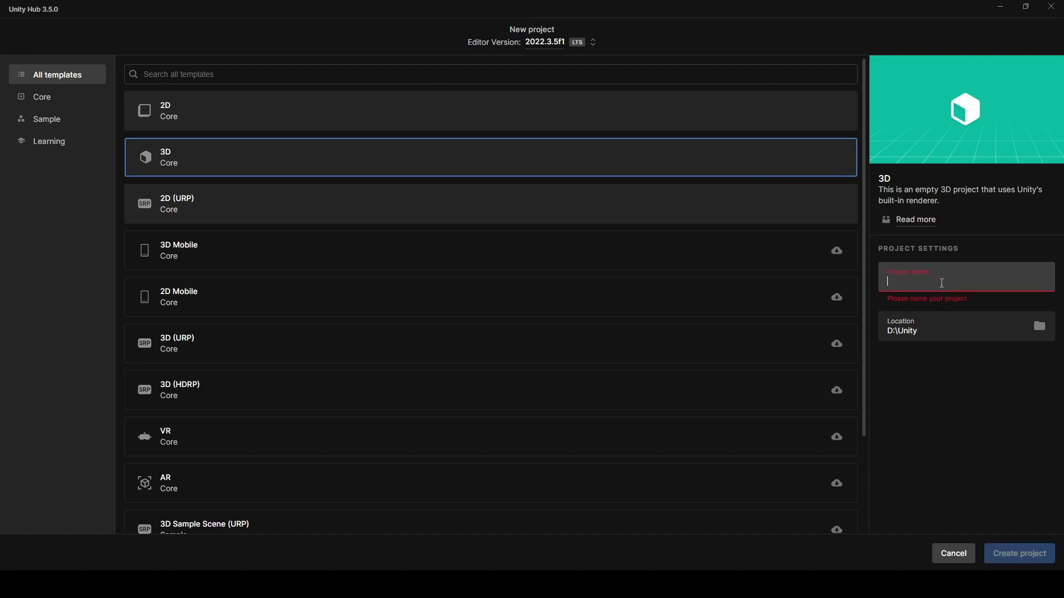
{"action": "type", "text": "Something Name"}
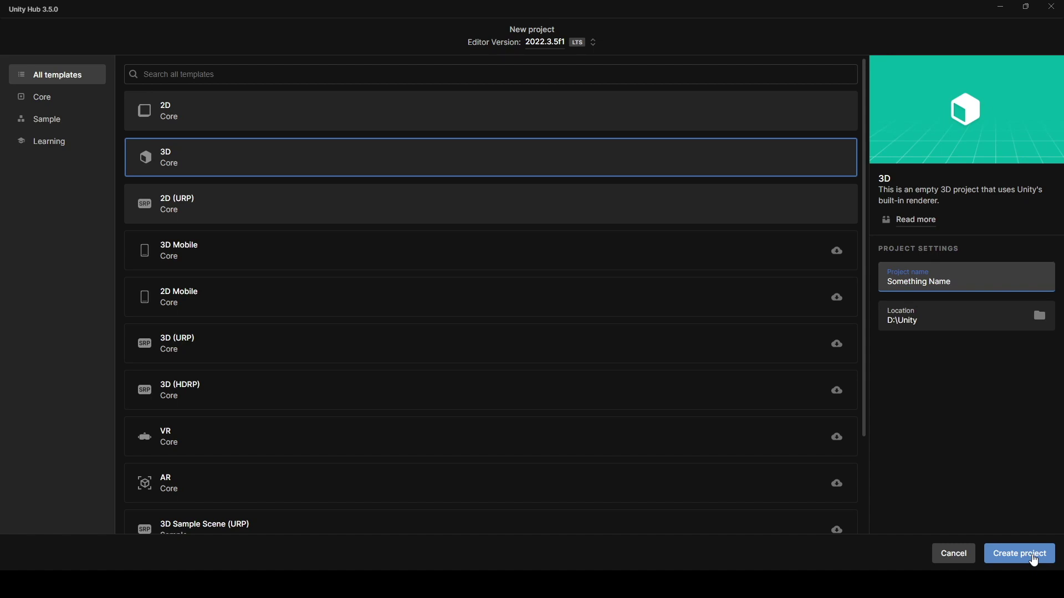
{"action": "left_click", "coordinate": [592, 52]}
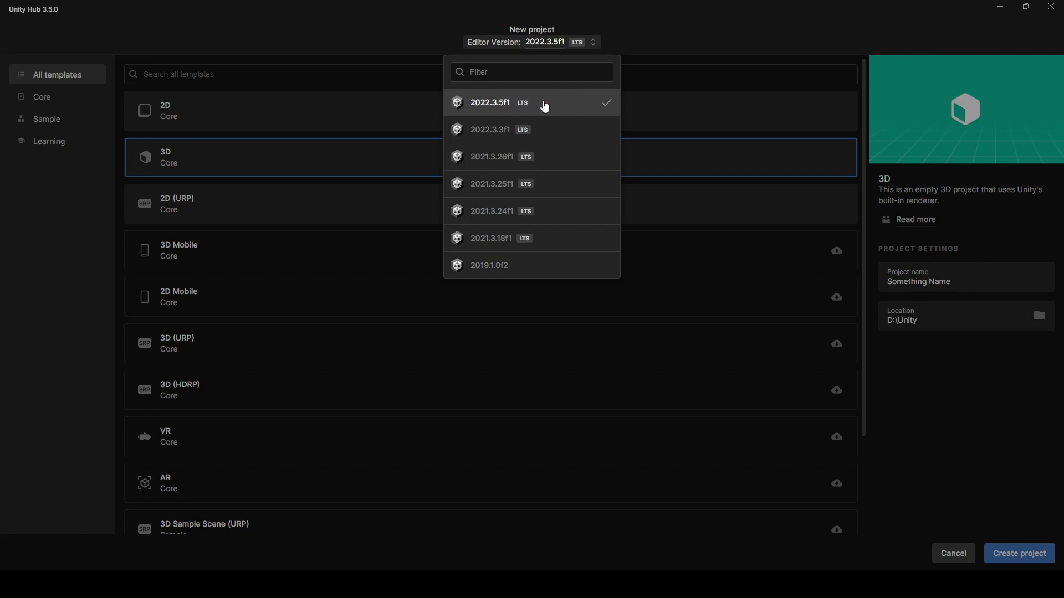
Dismiss the version list, cancel the new project, and go to the Learn tutorials page
{"action": "left_click", "coordinate": [655, 40]}
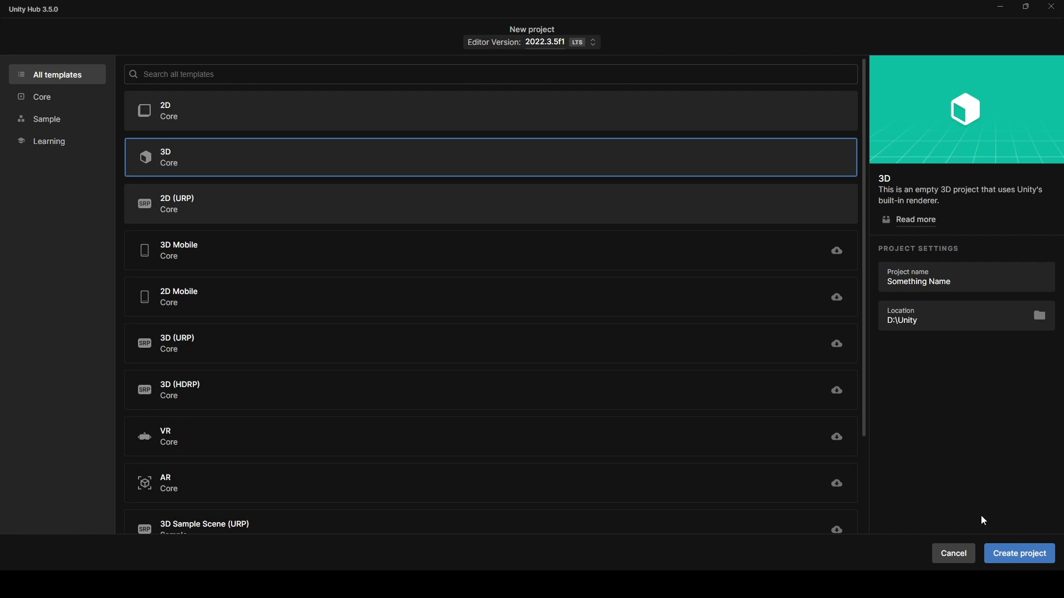
{"action": "left_click", "coordinate": [946, 559]}
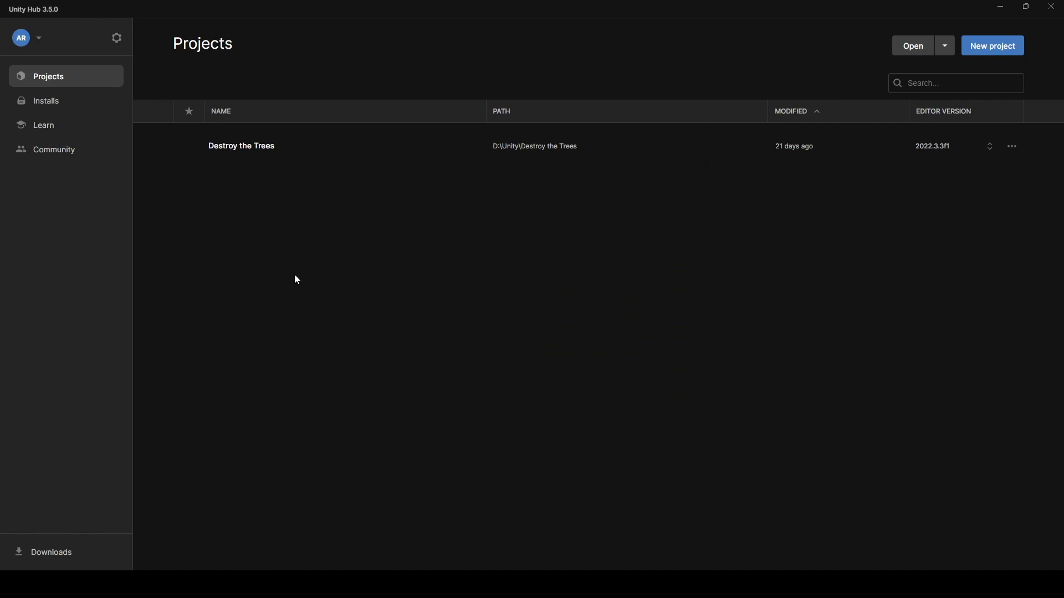
{"action": "left_click", "coordinate": [54, 128]}
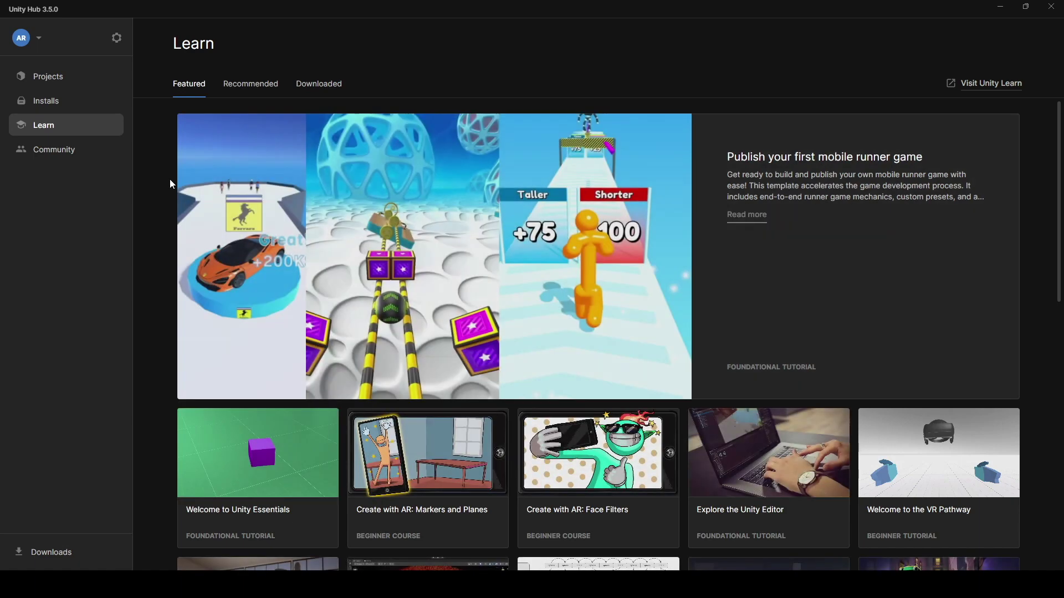
Browse the Featured tutorial courses, return to the top, then switch to the Community resources
{"action": "scroll", "coordinate": [170, 183], "scroll_direction": "down", "scroll_amount": 2}
{"action": "scroll", "coordinate": [170, 184], "scroll_direction": "down", "scroll_amount": 4}
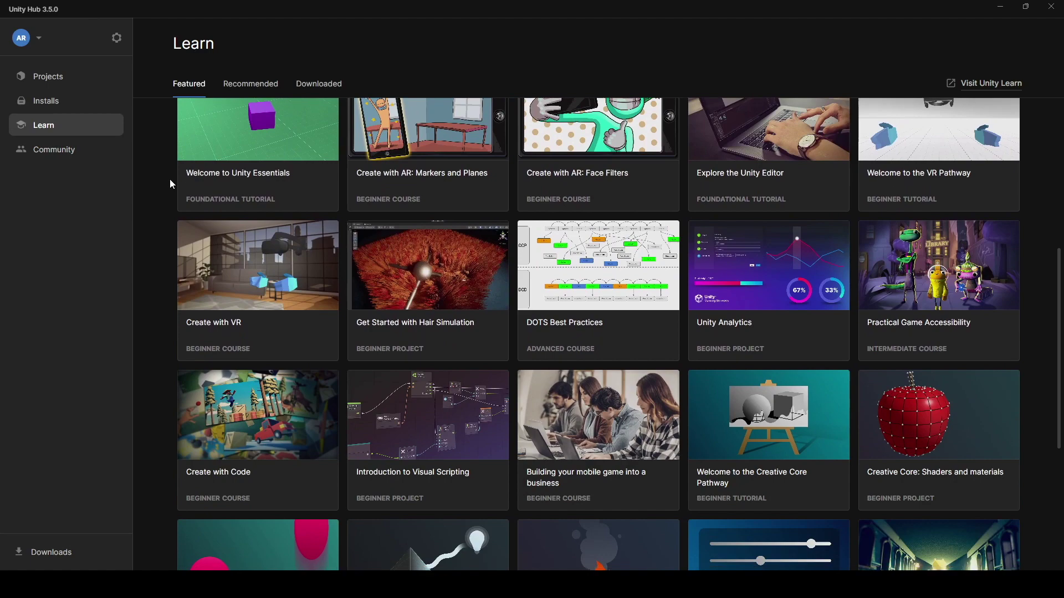
{"action": "scroll", "coordinate": [170, 181], "scroll_direction": "down", "scroll_amount": 5}
{"action": "scroll", "coordinate": [170, 184], "scroll_direction": "up", "scroll_amount": 11}
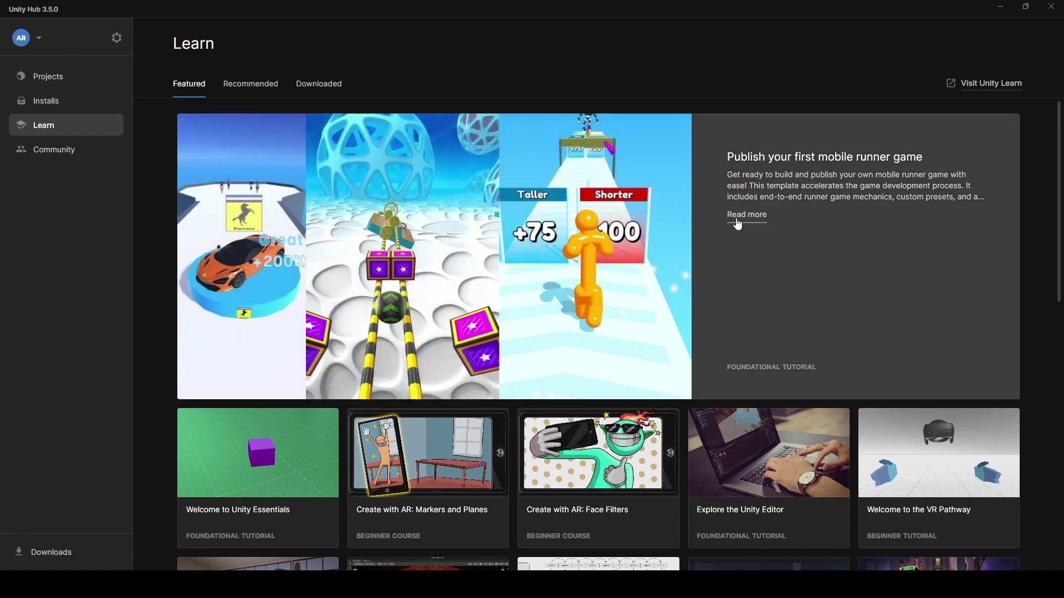
{"action": "scroll", "coordinate": [687, 166], "scroll_direction": "down", "scroll_amount": 7}
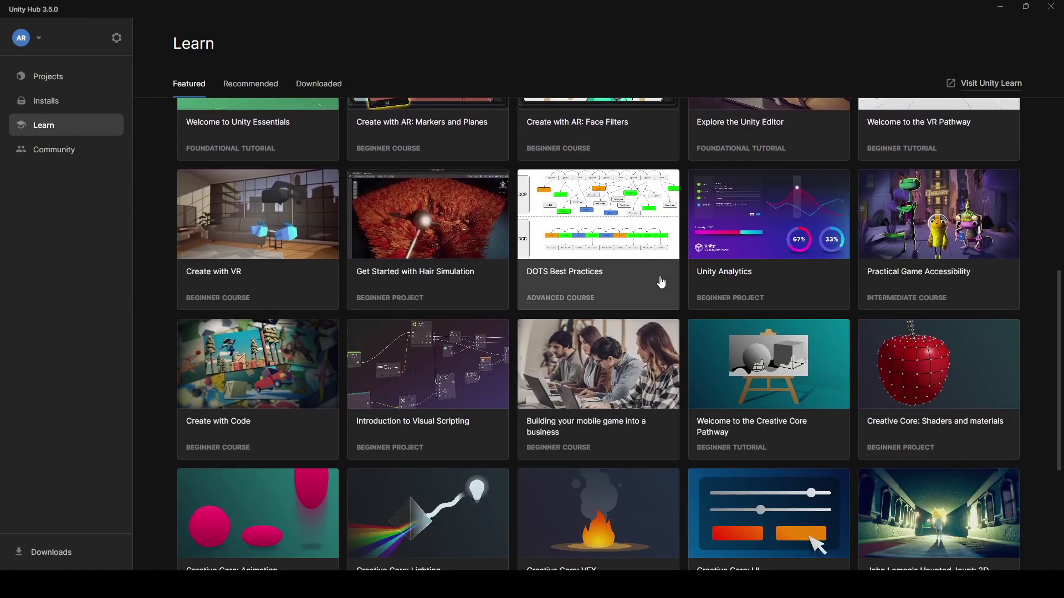
{"action": "scroll", "coordinate": [685, 261], "scroll_direction": "down", "scroll_amount": 4}
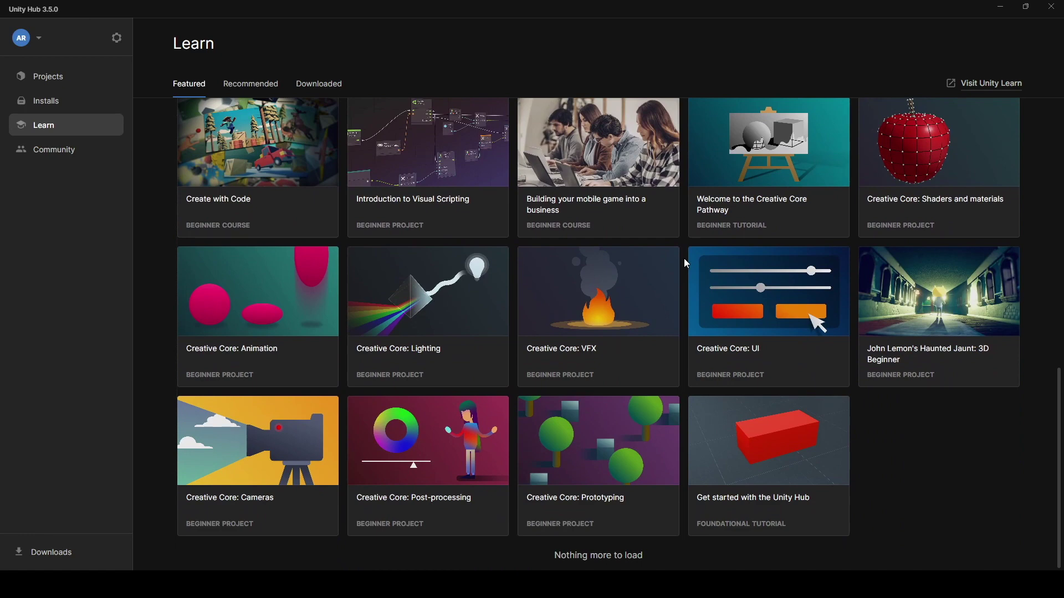
{"action": "left_click", "coordinate": [189, 83]}
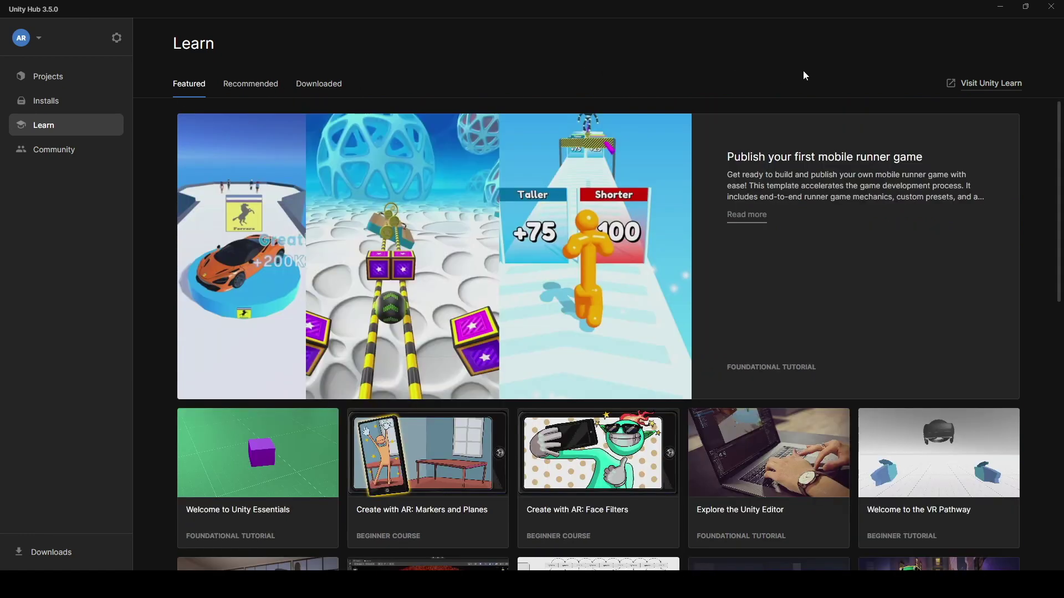
{"action": "left_click", "coordinate": [57, 158]}
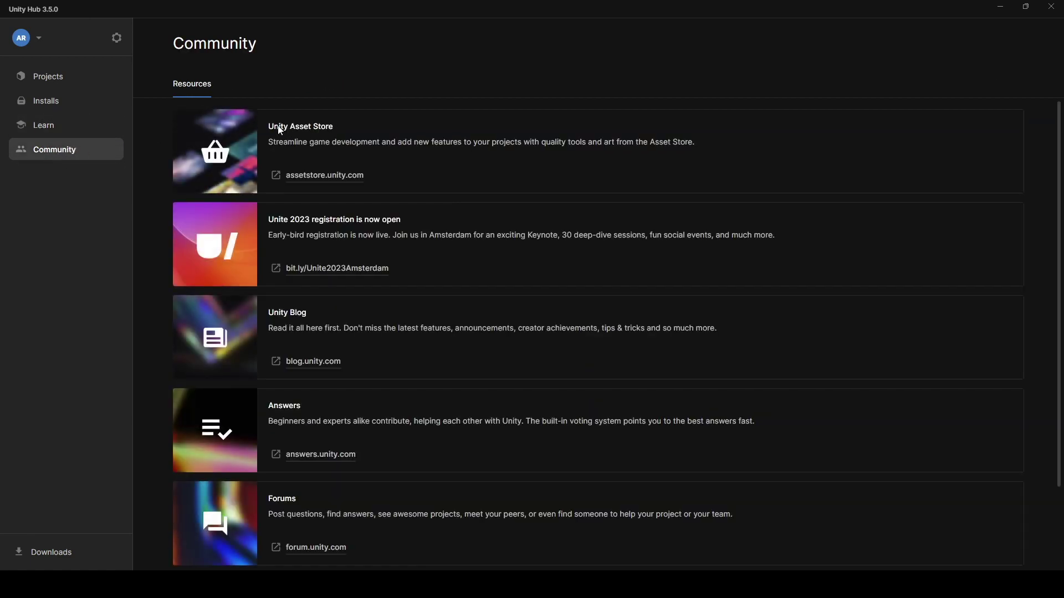
{"action": "scroll", "coordinate": [338, 177], "scroll_direction": "down", "scroll_amount": 1}
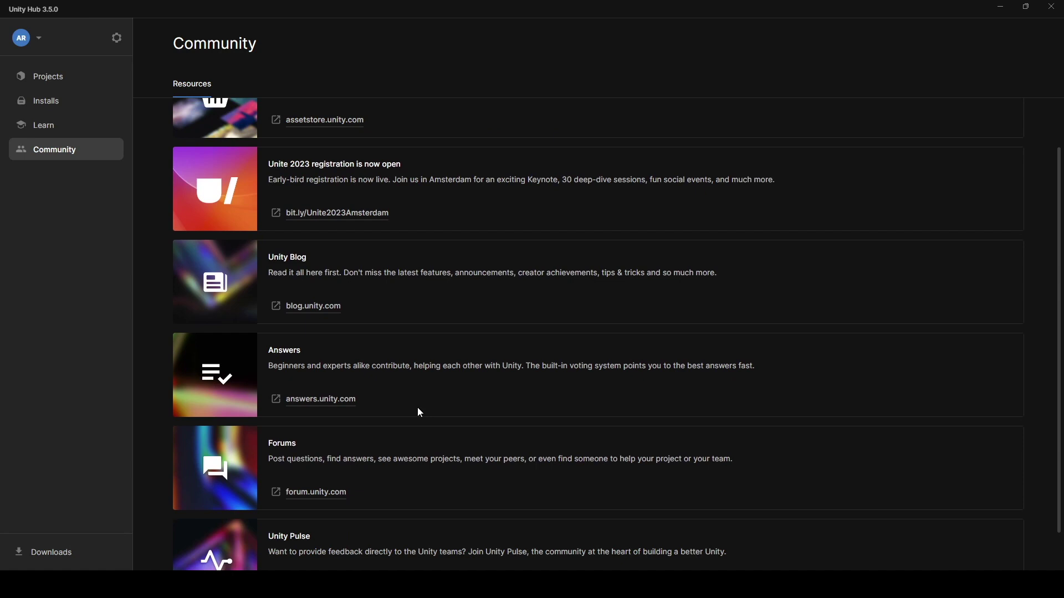
{"action": "scroll", "coordinate": [404, 371], "scroll_direction": "down", "scroll_amount": 1}
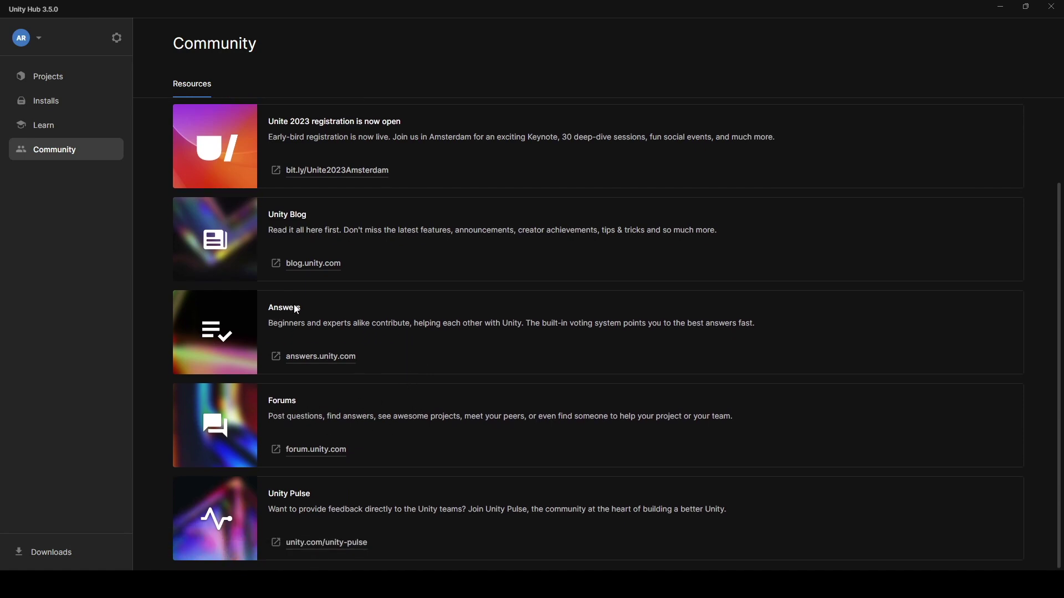
{"action": "scroll", "coordinate": [158, 198], "scroll_direction": "up", "scroll_amount": 2}
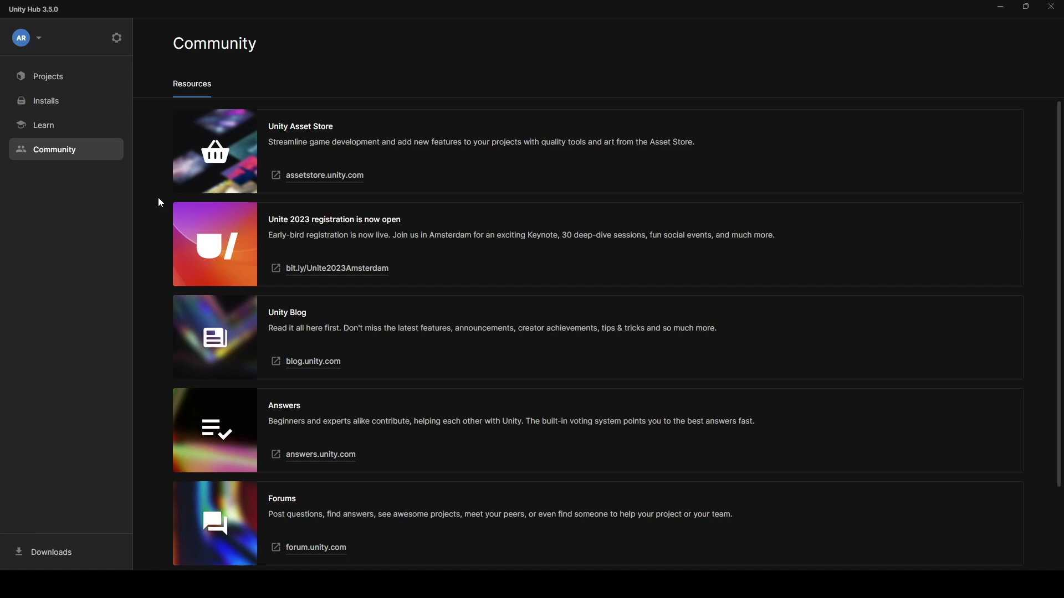
{"action": "left_click", "coordinate": [65, 77]}
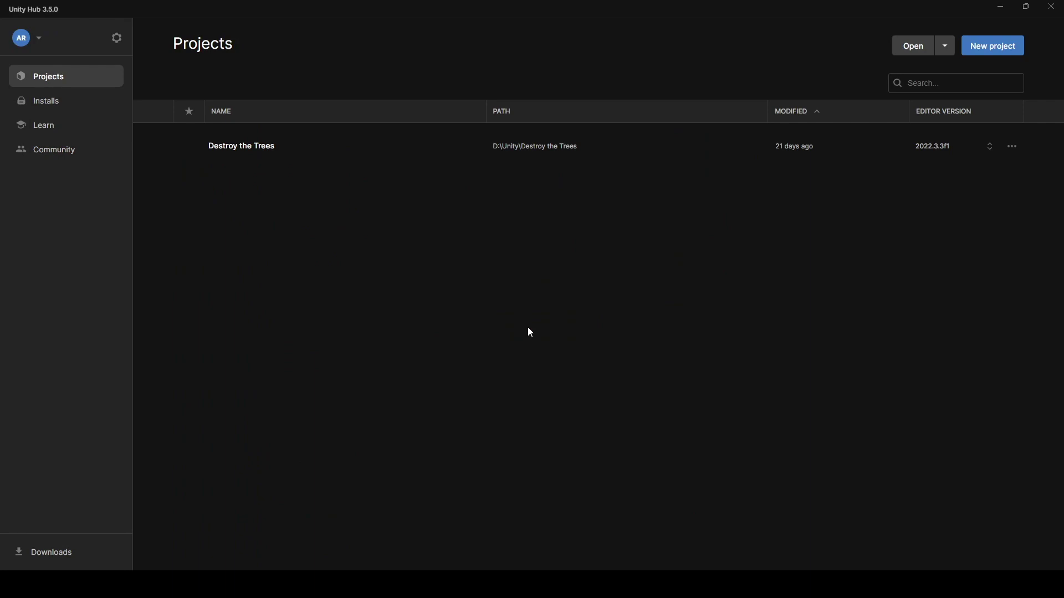